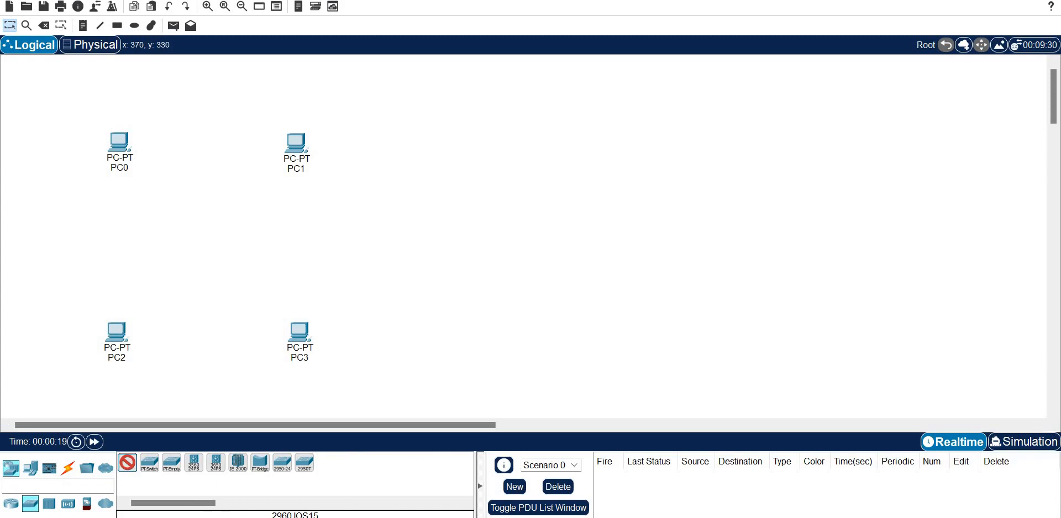
# Place a 2960-24TT switch in the middle of the four PCs and a Server-PT to the right of it
pyautogui.click(30, 469)
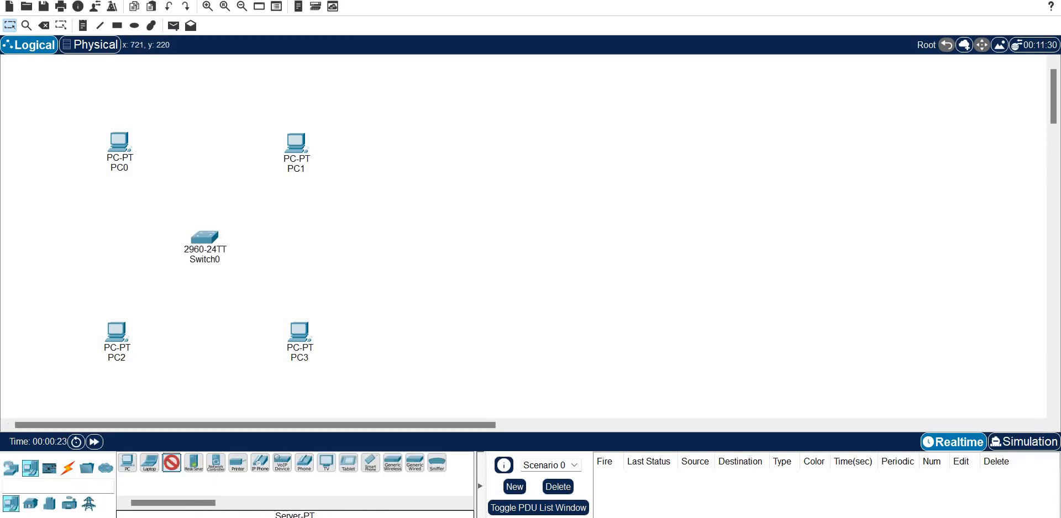
pyautogui.click(460, 234)
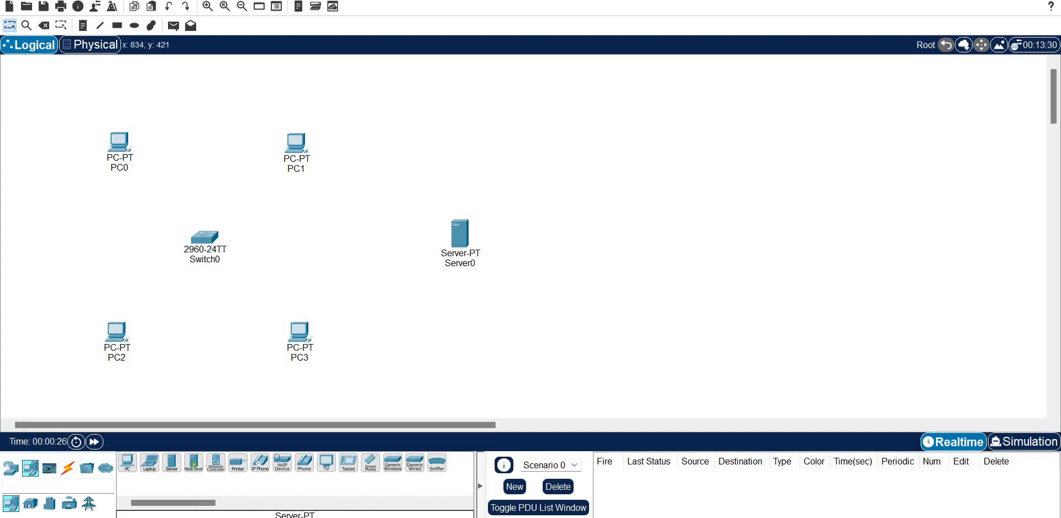
# Cable PC0, PC1, PC2, PC3 and Server0 to Switch0 using the automatically chosen connection type
pyautogui.click(68, 468)
pyautogui.click(127, 463)
pyautogui.click(122, 157)
pyautogui.click(204, 238)
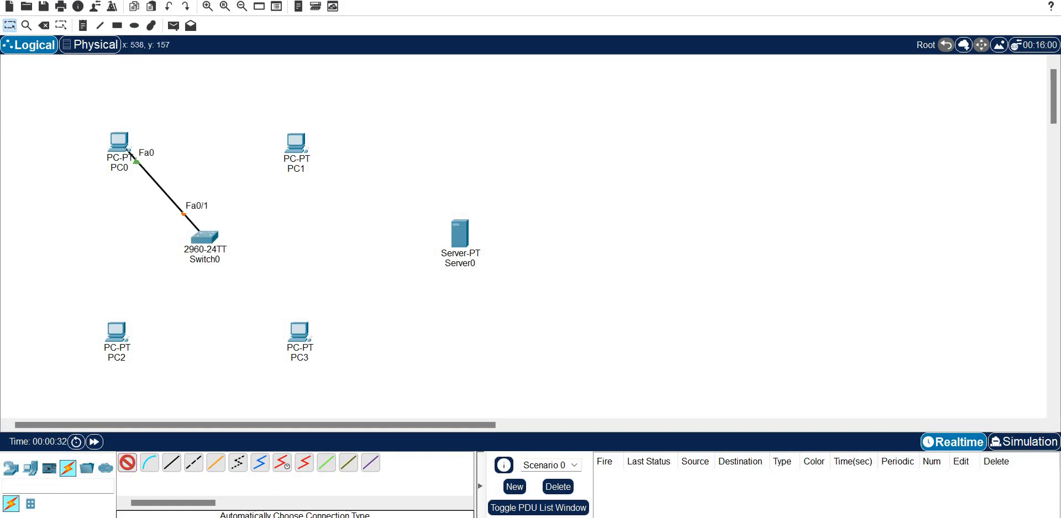
pyautogui.click(297, 142)
pyautogui.click(205, 238)
pyautogui.click(116, 331)
pyautogui.click(205, 238)
pyautogui.click(299, 331)
pyautogui.click(205, 238)
pyautogui.click(204, 237)
pyautogui.click(461, 233)
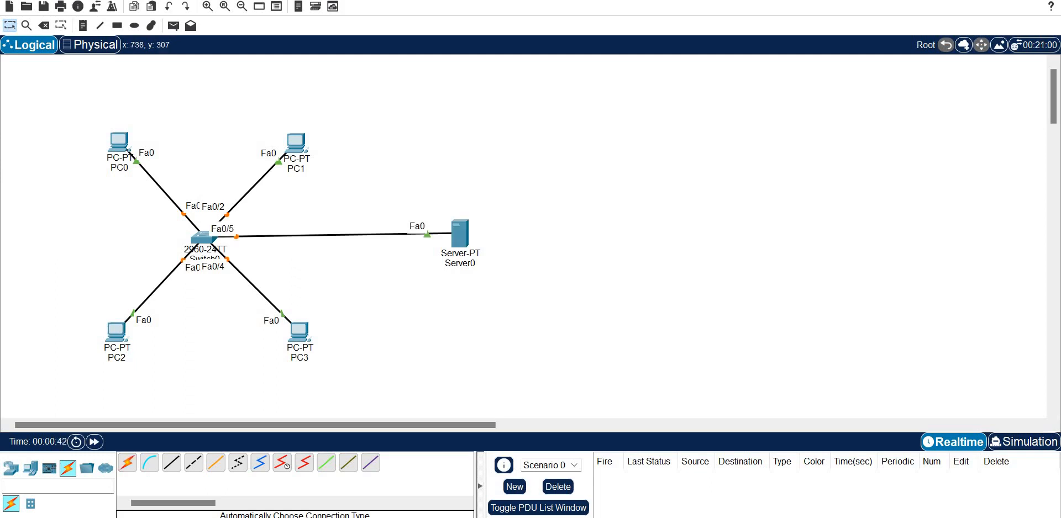
# Assign PC0 the static IPv4 address 192.168.1.1 with the default subnet mask 255.255.255.0
pyautogui.click(119, 142)
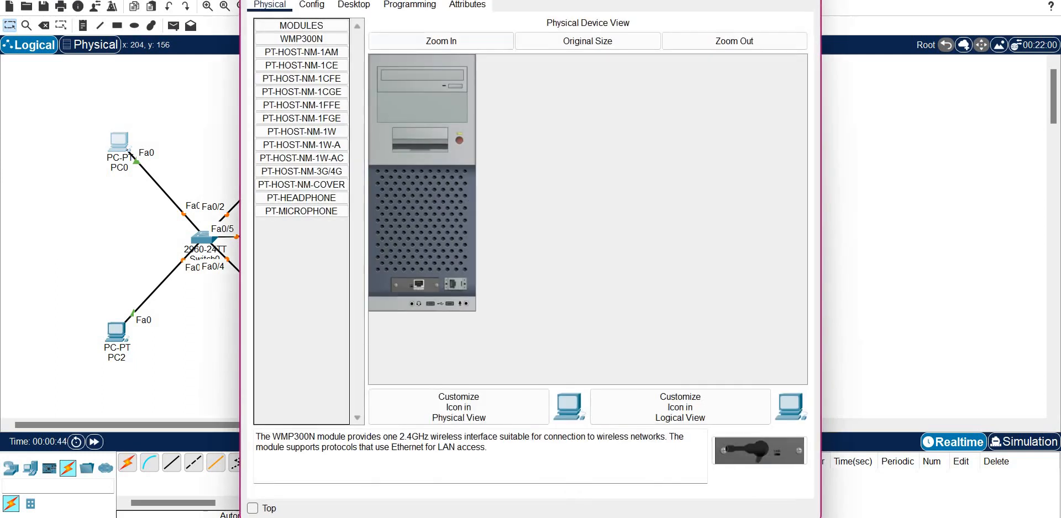
pyautogui.click(353, 5)
pyautogui.click(306, 50)
pyautogui.click(470, 93)
pyautogui.write('192')
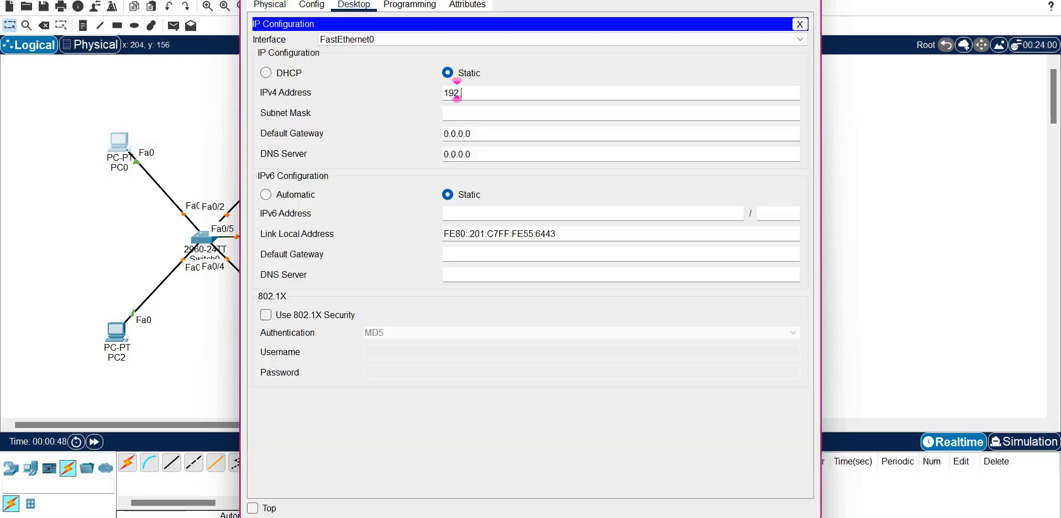
pyautogui.write('.168.1.1')
pyautogui.hotkey('ctrl', 'a')
pyautogui.press('Tab')
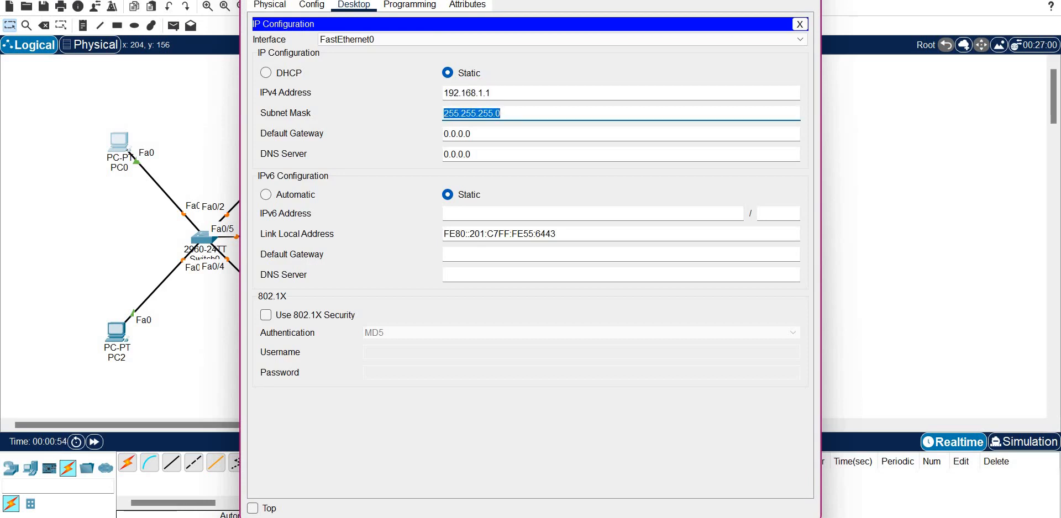
pyautogui.hotkey('alt', 'F4')
# Assign PC1 the static IPv4 address 192.168.1.2 with the default subnet mask 255.255.255.0
pyautogui.click(300, 145)
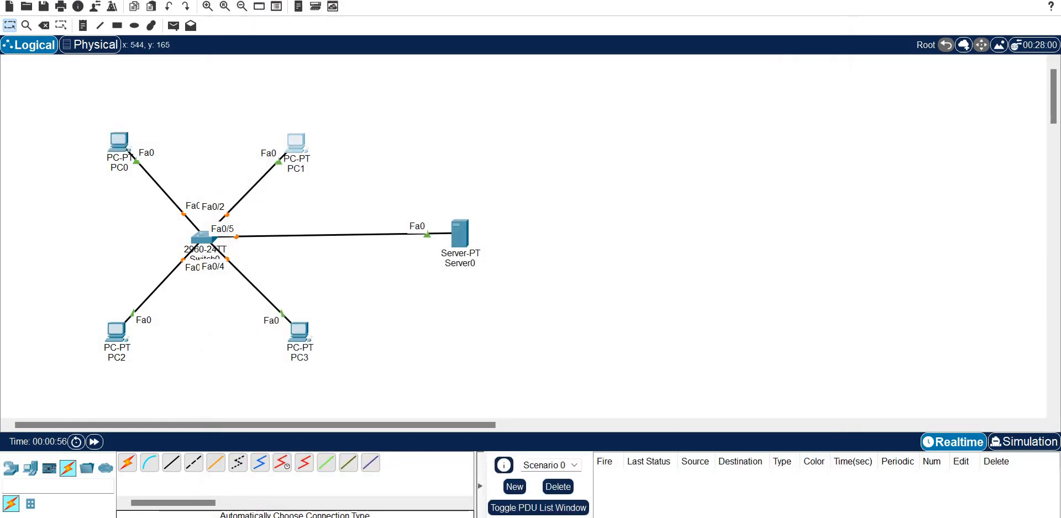
pyautogui.click(353, 5)
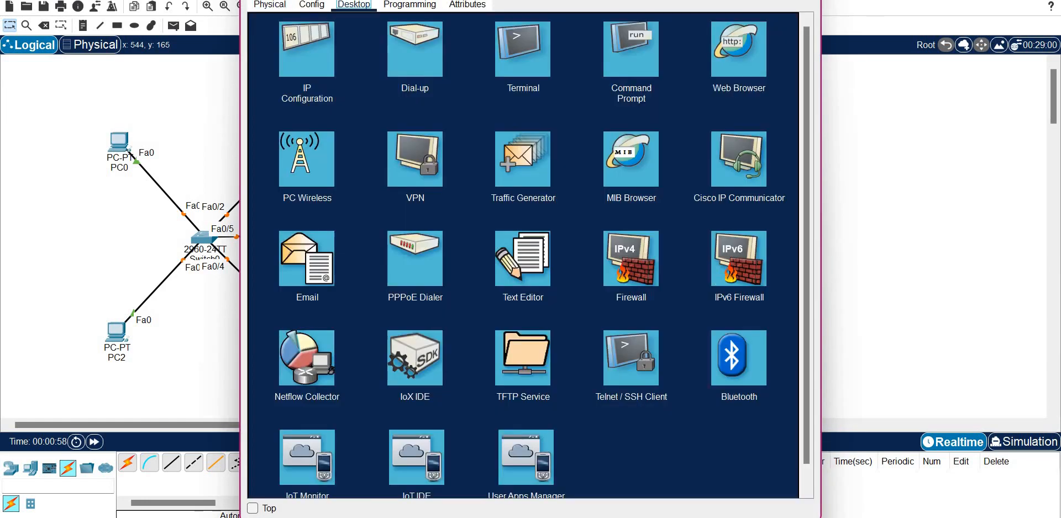
pyautogui.click(307, 49)
pyautogui.click(484, 93)
pyautogui.write('192.168.1.2')
pyautogui.press('Tab')
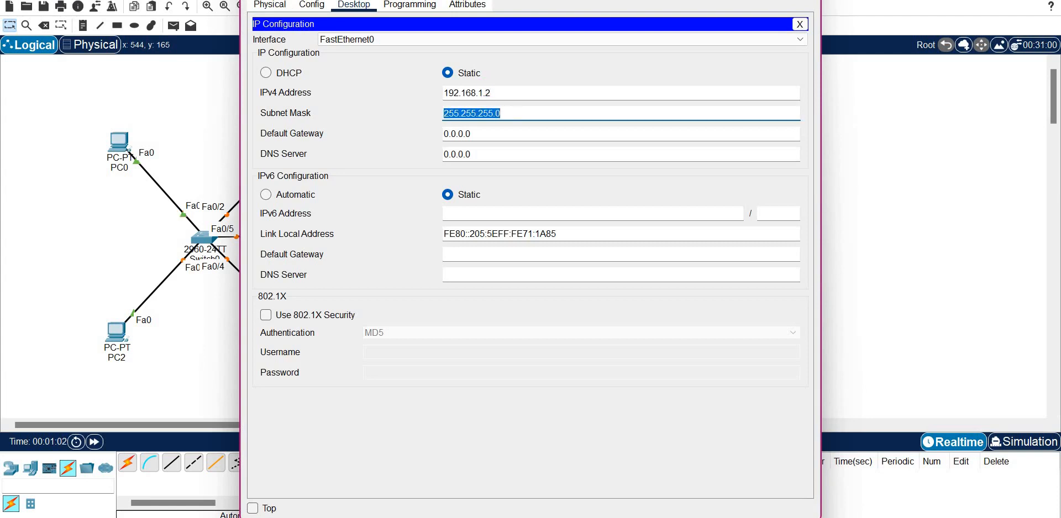
pyautogui.click(806, 0)
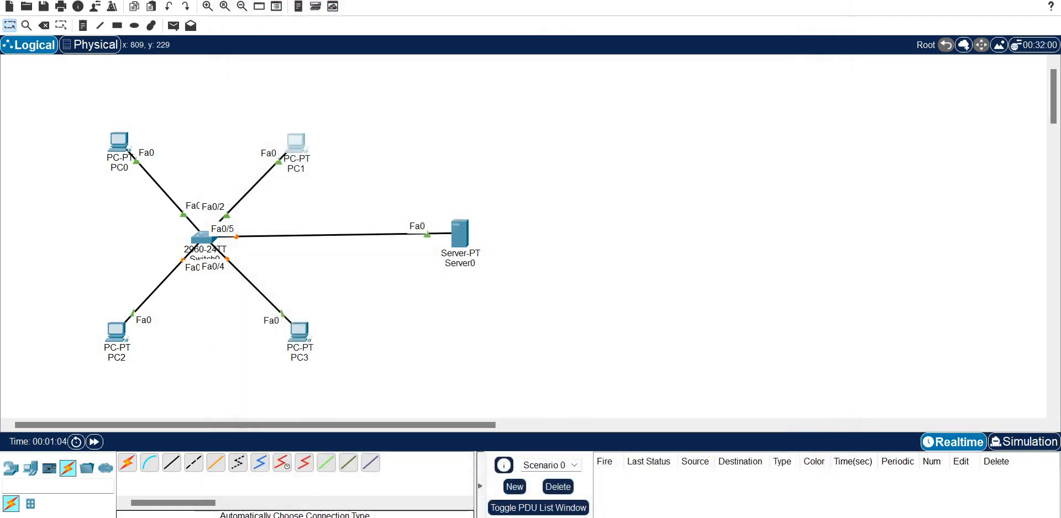
# Assign PC2 the static IPv4 address 192.168.1.3 with the default subnet mask 255.255.255.0
pyautogui.click(115, 329)
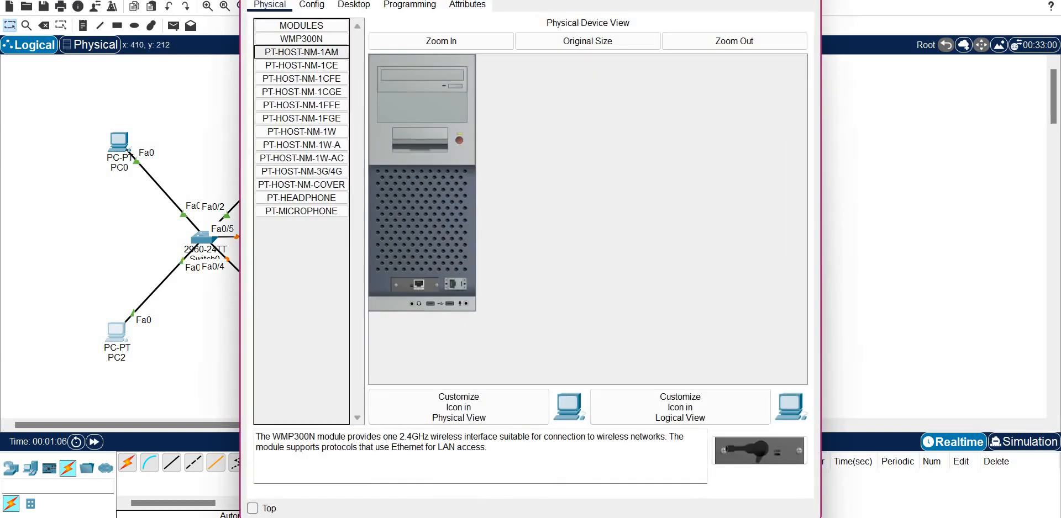
pyautogui.click(354, 5)
pyautogui.click(307, 48)
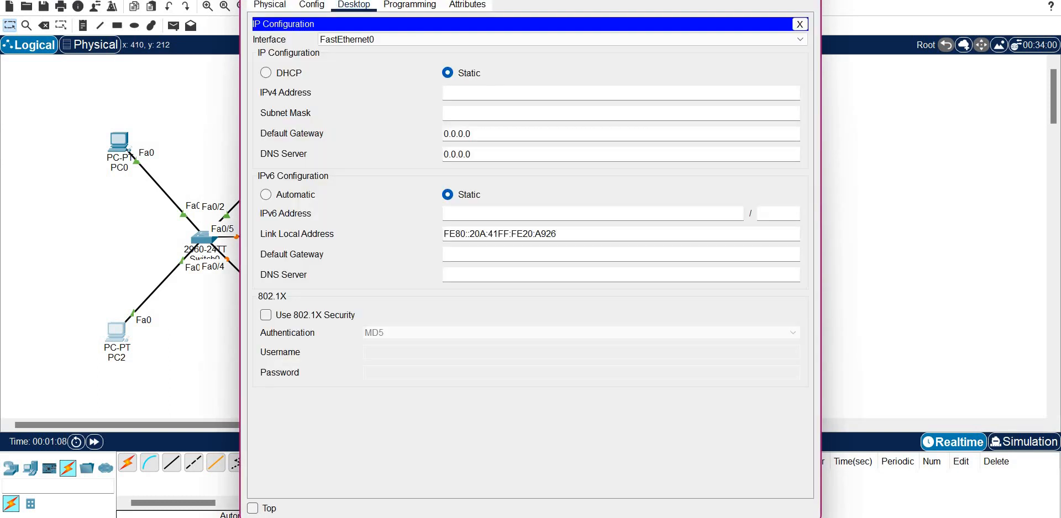
pyautogui.write('192.168.1.3')
pyautogui.press('Tab')
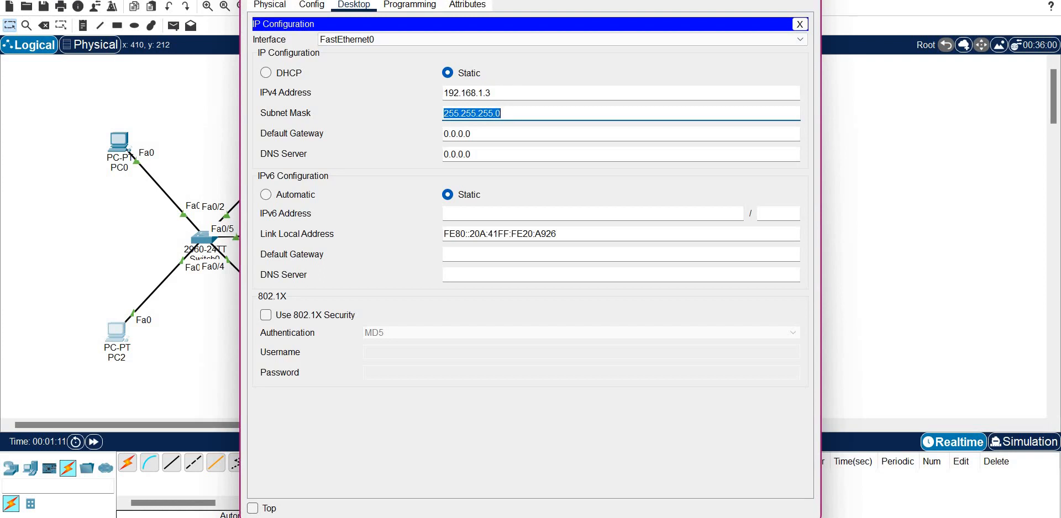
pyautogui.click(801, 0)
# Assign PC3 the static IPv4 address 192.168.1.4 with the default subnet mask 255.255.255.0
pyautogui.click(294, 331)
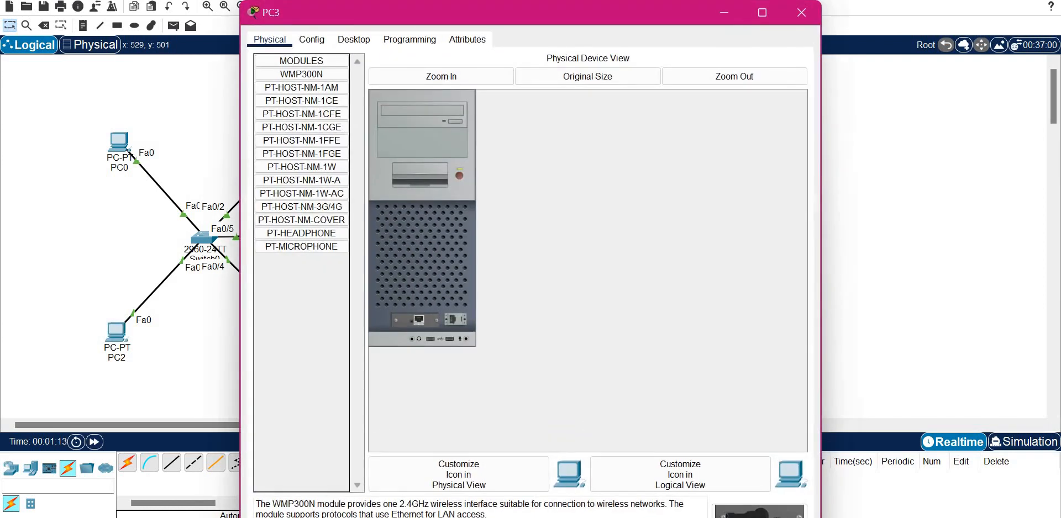
pyautogui.click(353, 39)
pyautogui.click(308, 85)
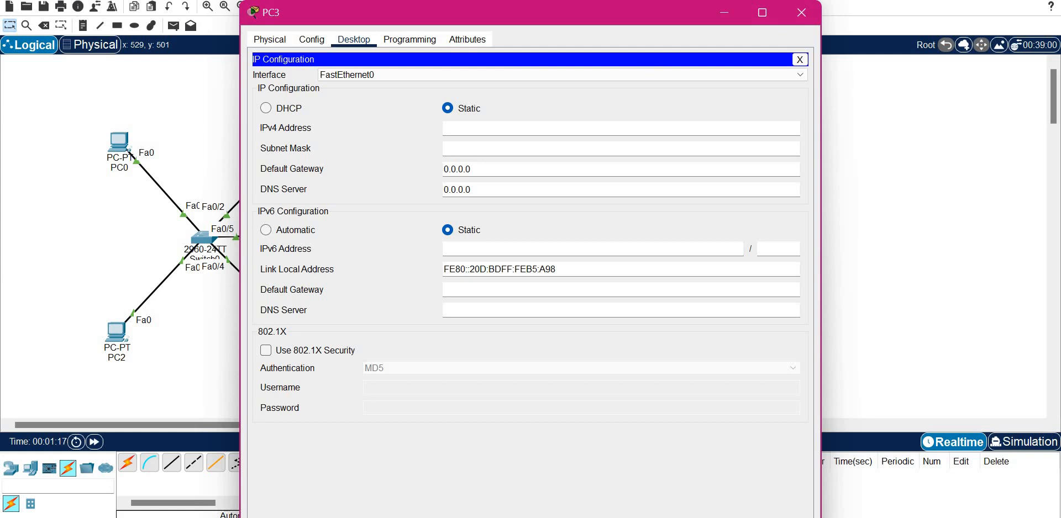
pyautogui.write('192.168.1.1')
pyautogui.press('BackSpace')
pyautogui.write('4')
pyautogui.press('Tab')
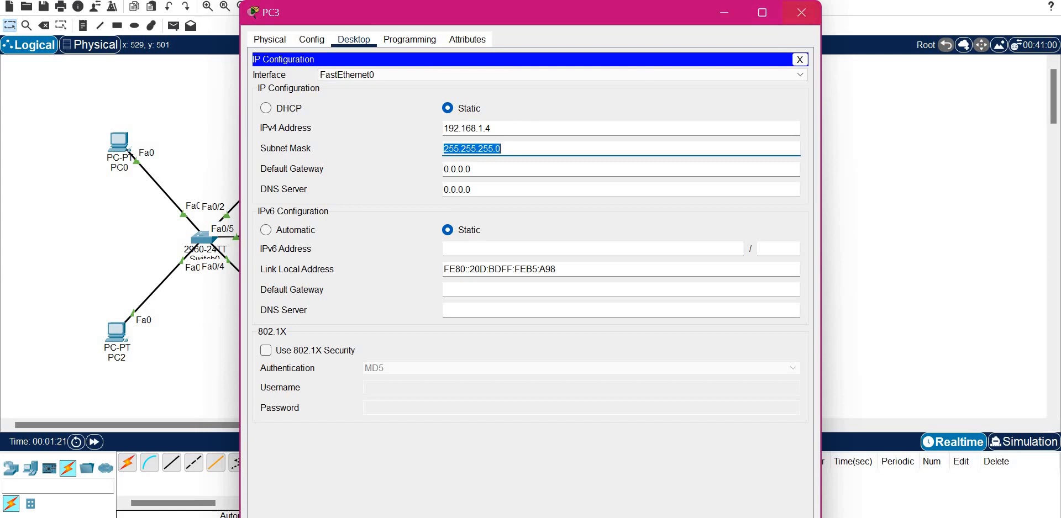
pyautogui.click(801, 12)
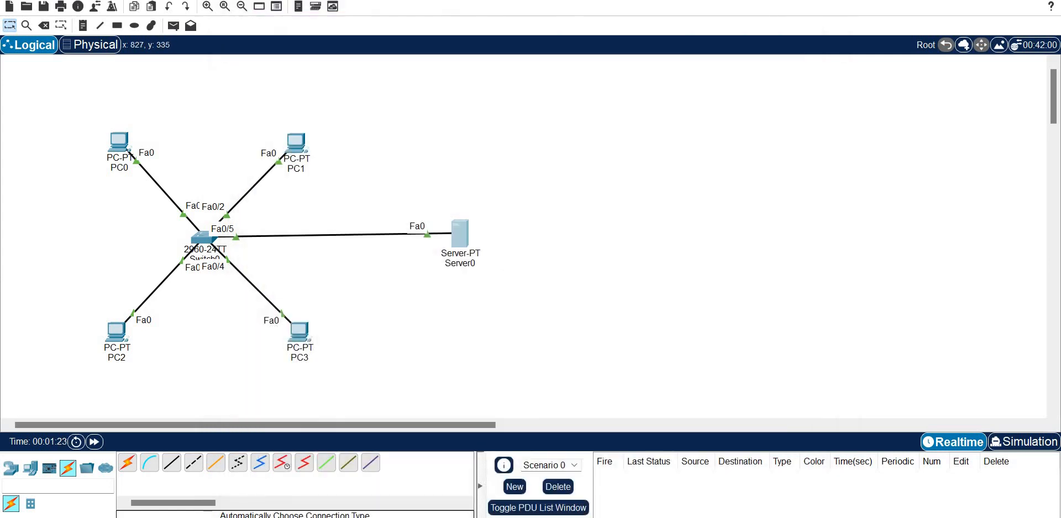
# Assign Server0 the static IPv4 address 192.168.1.5 with the default subnet mask 255.255.255.0
pyautogui.click(459, 233)
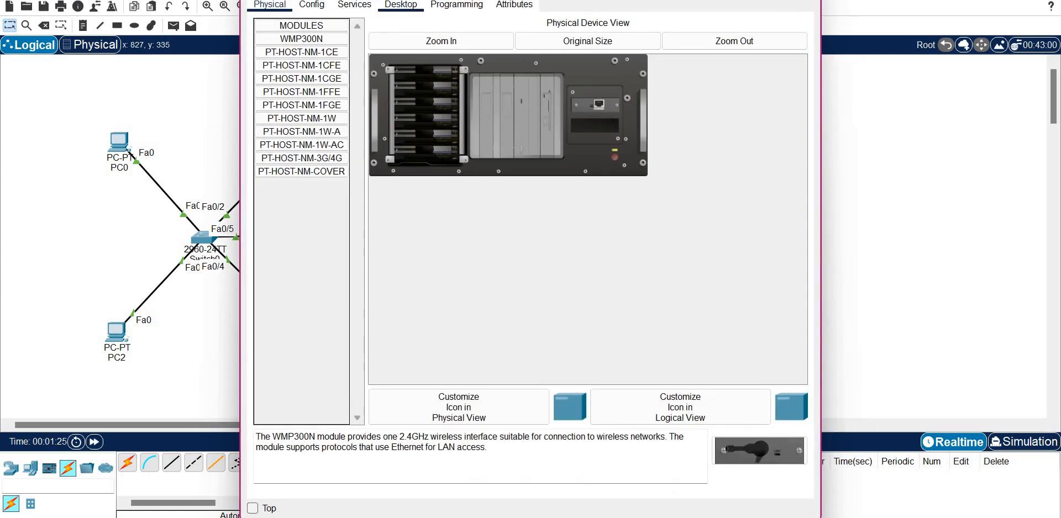
pyautogui.click(400, 4)
pyautogui.click(307, 50)
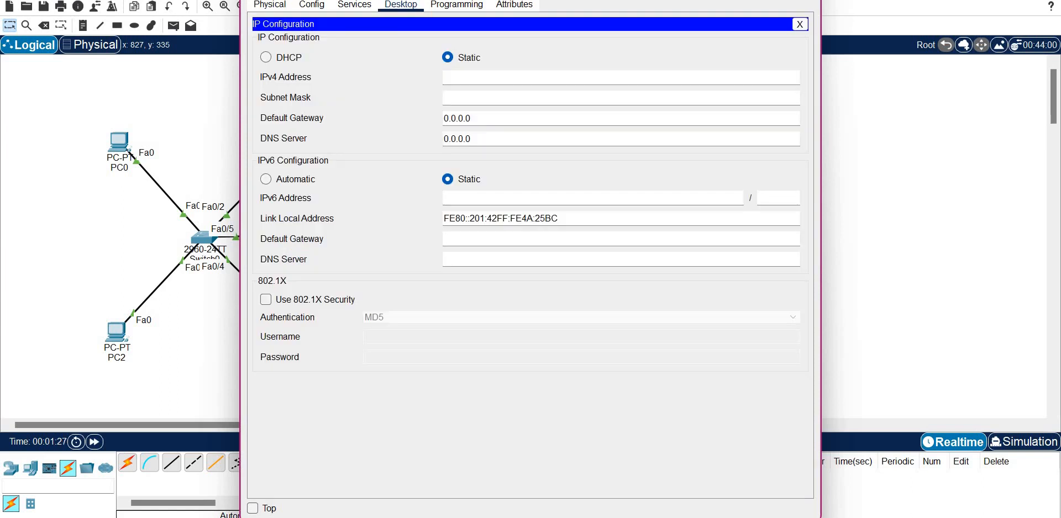
pyautogui.write('192.168.1.1')
pyautogui.press('BackSpace')
pyautogui.write('5')
pyautogui.press('Tab')
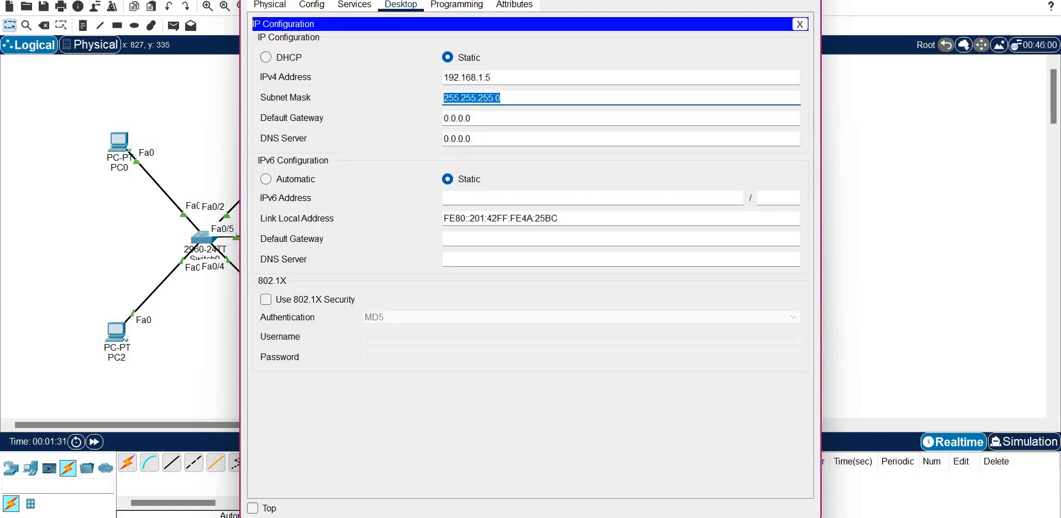
pyautogui.hotkey('alt', 'F4')
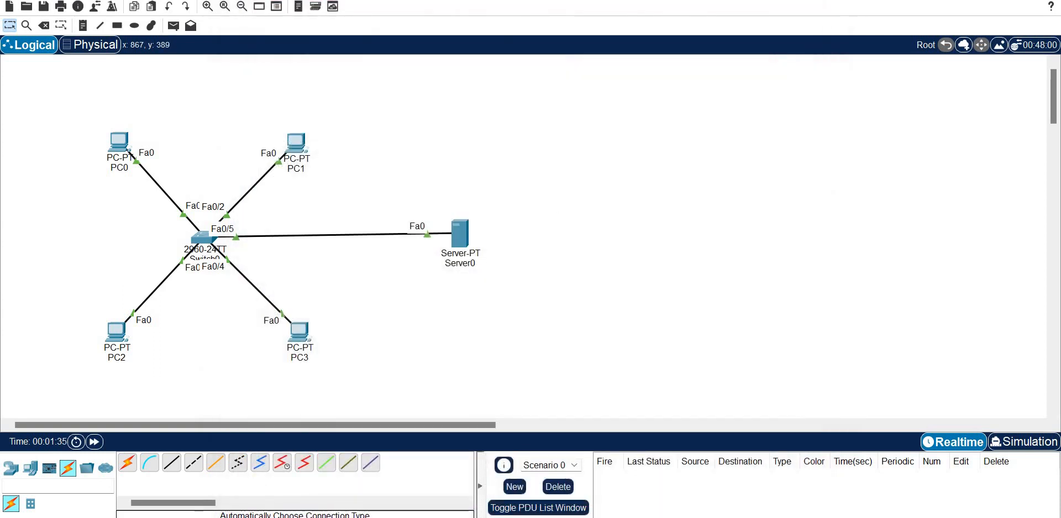
# Set the domain name of Server0's email service to gmail.com
pyautogui.click(460, 233)
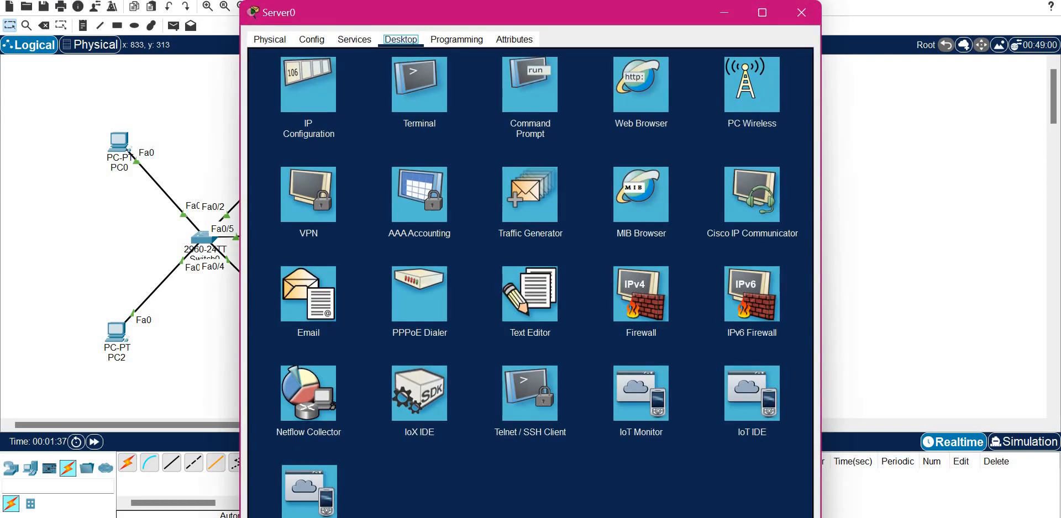
pyautogui.click(354, 40)
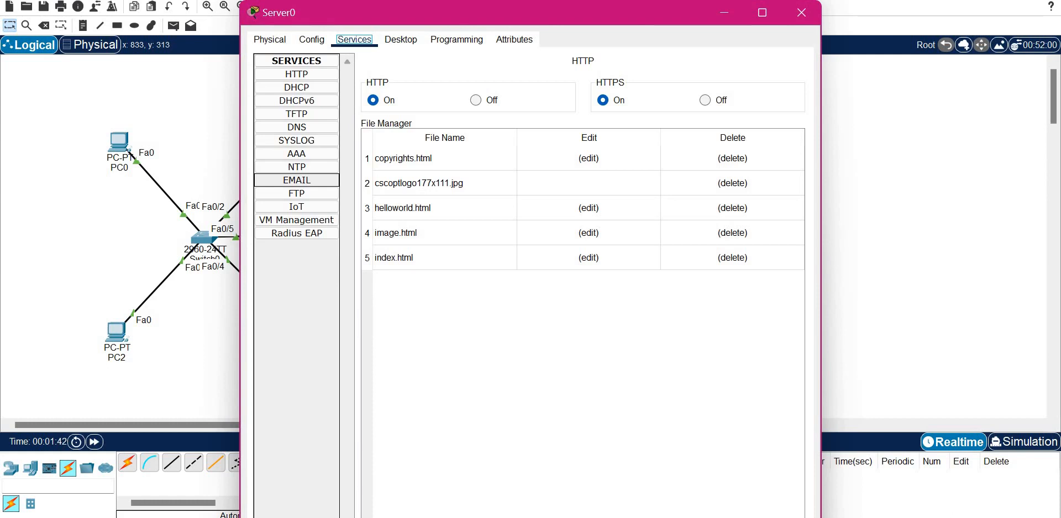
pyautogui.click(297, 180)
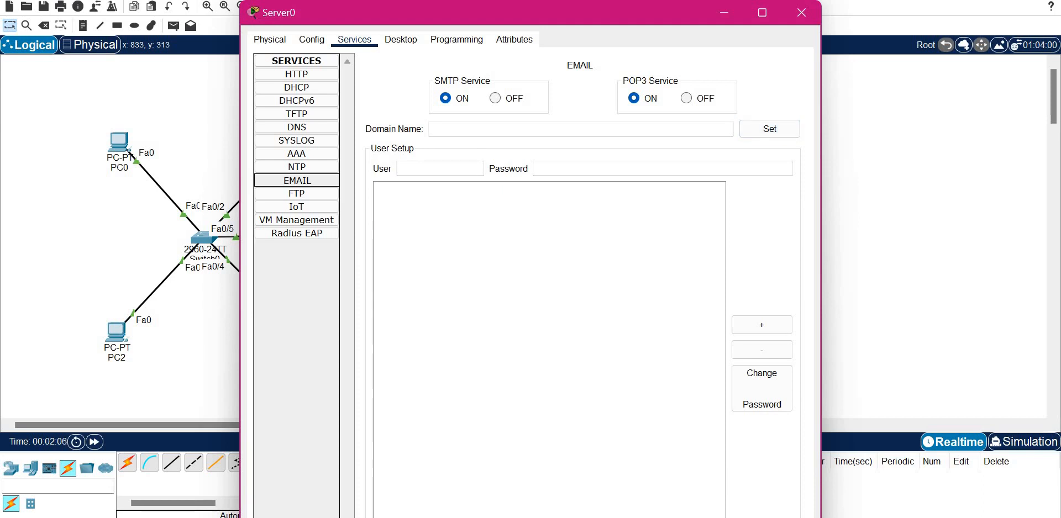
pyautogui.click(437, 168)
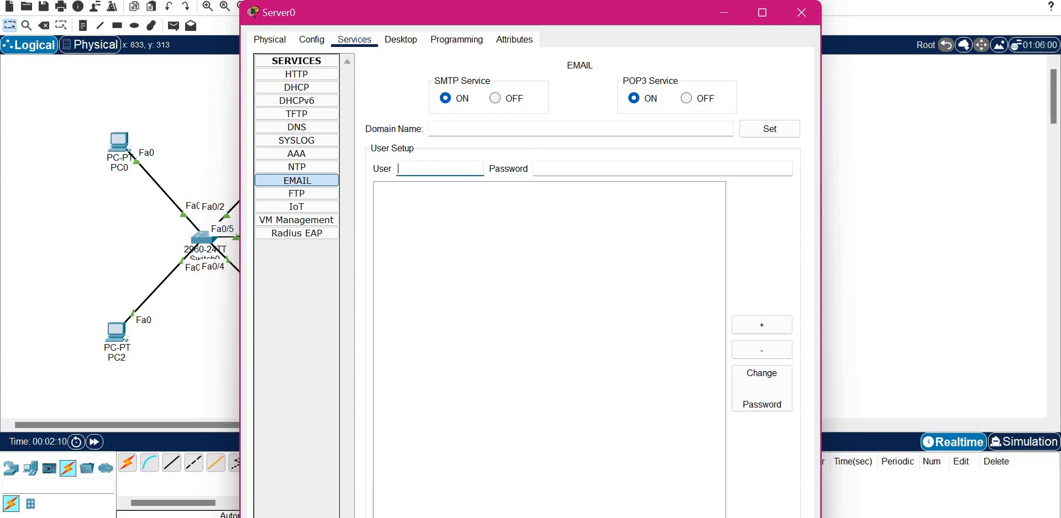
pyautogui.click(475, 129)
pyautogui.write('gmail.com')
pyautogui.press('Return')
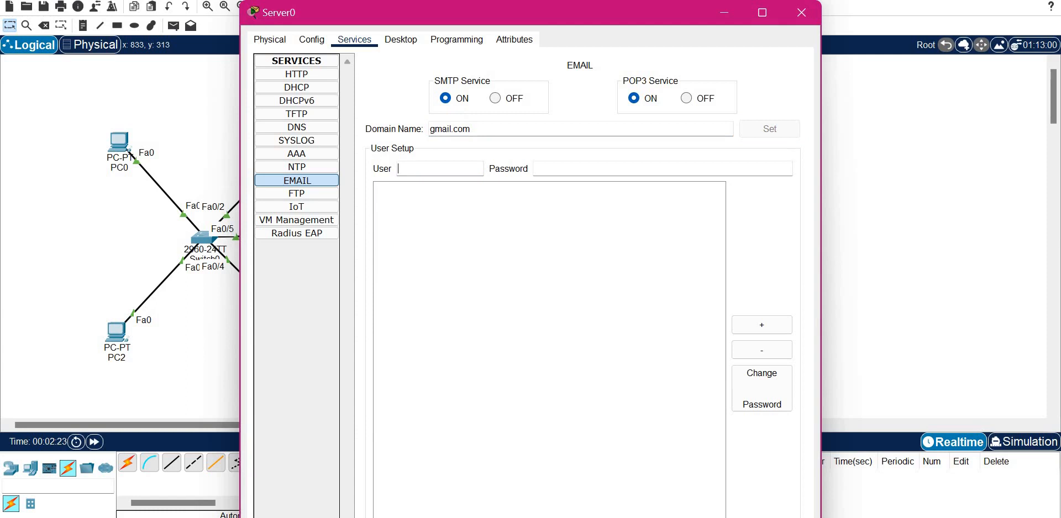
# Add the mail user util1 to the server's email service, entering the account password
pyautogui.write('util1')
pyautogui.press('Tab')
pyautogui.write('util')
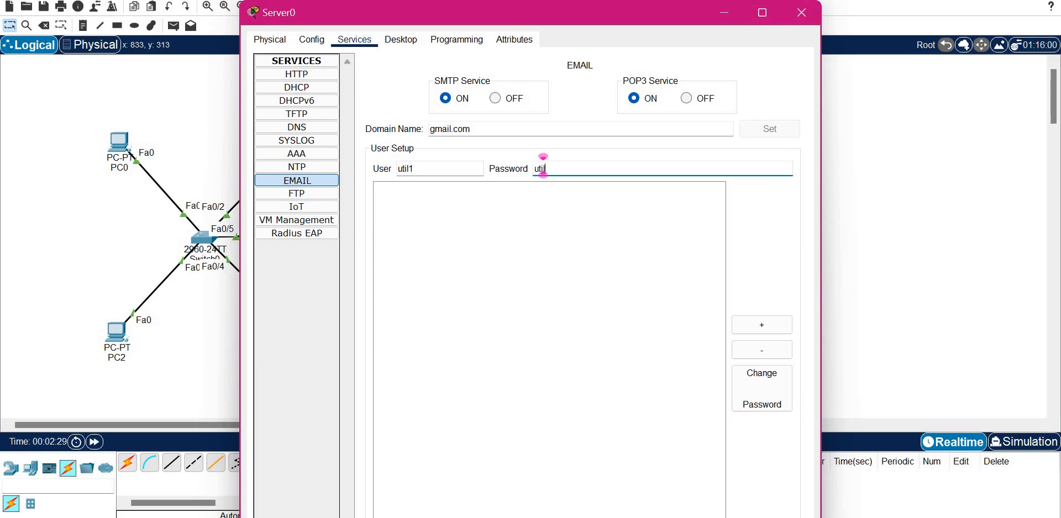
pyautogui.write('1')
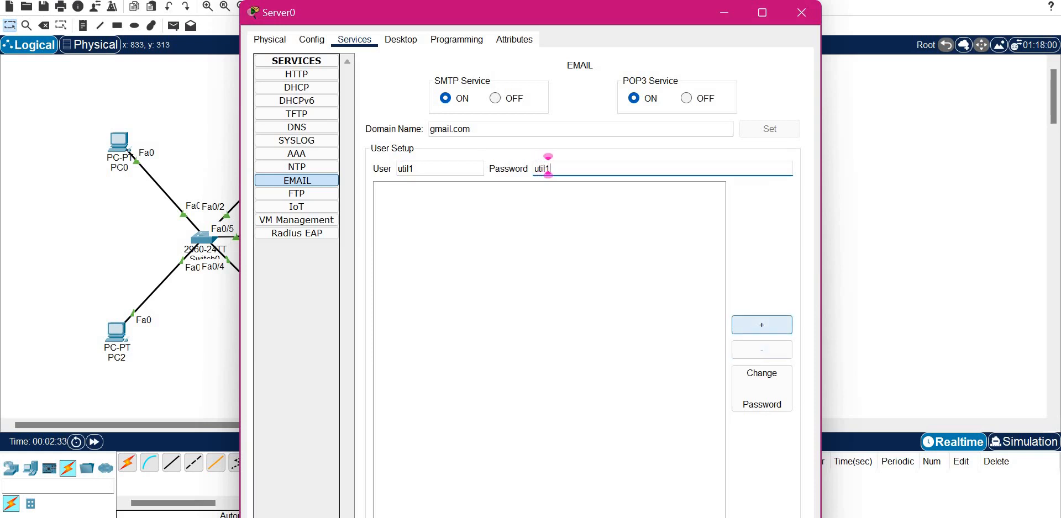
pyautogui.click(761, 325)
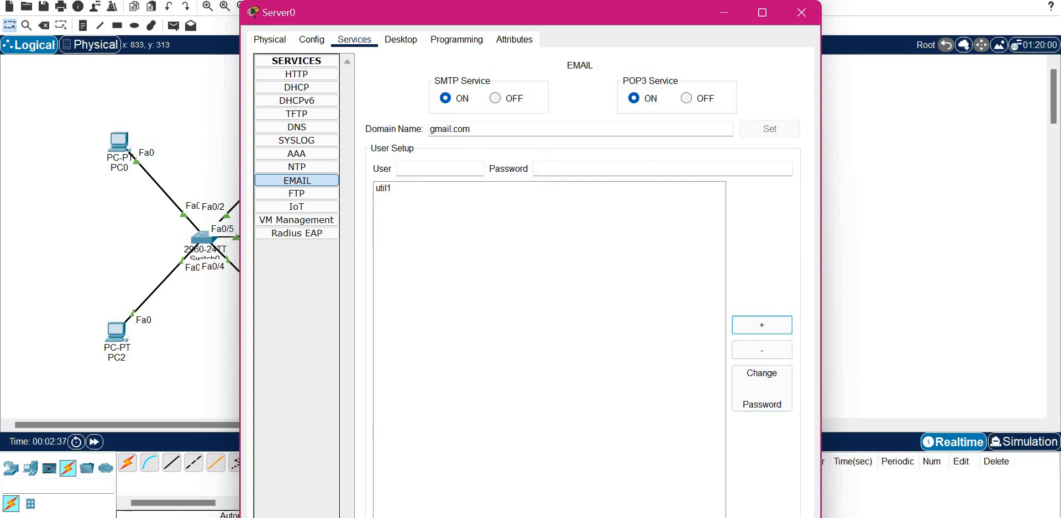
# Add a second mail user util2 with its account password, and leave the server's configuration window
pyautogui.click(400, 168)
pyautogui.write('util2')
pyautogui.press('Tab')
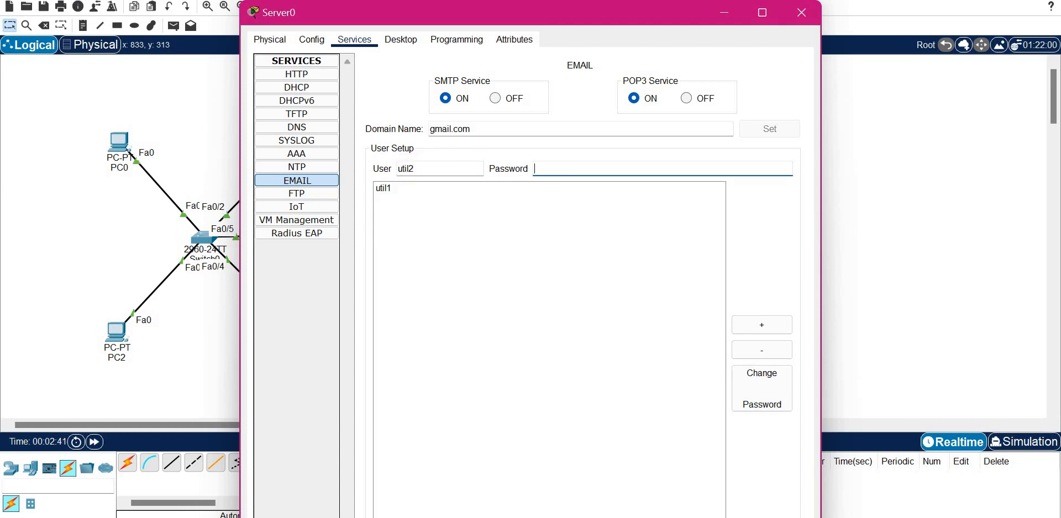
pyautogui.write('util2')
pyautogui.click(761, 325)
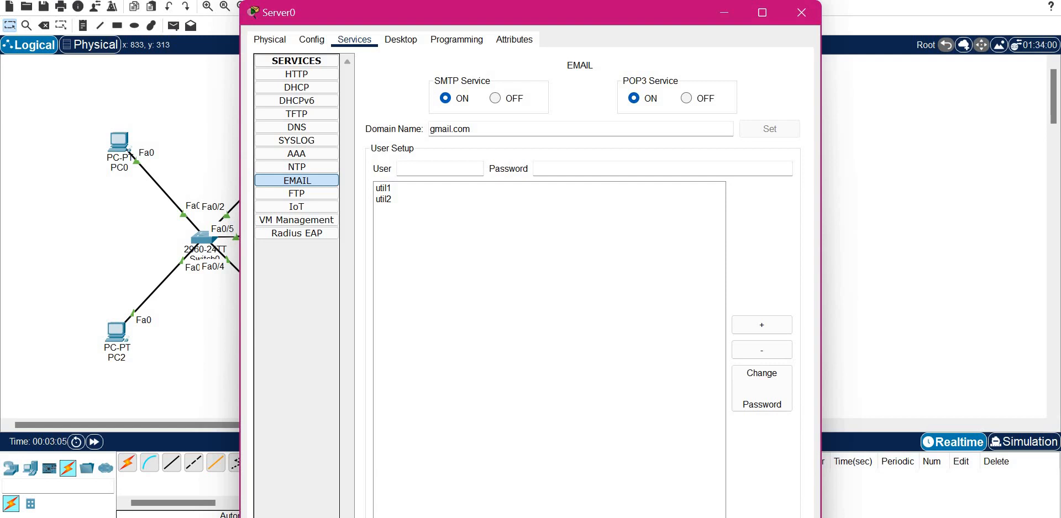
pyautogui.click(204, 168)
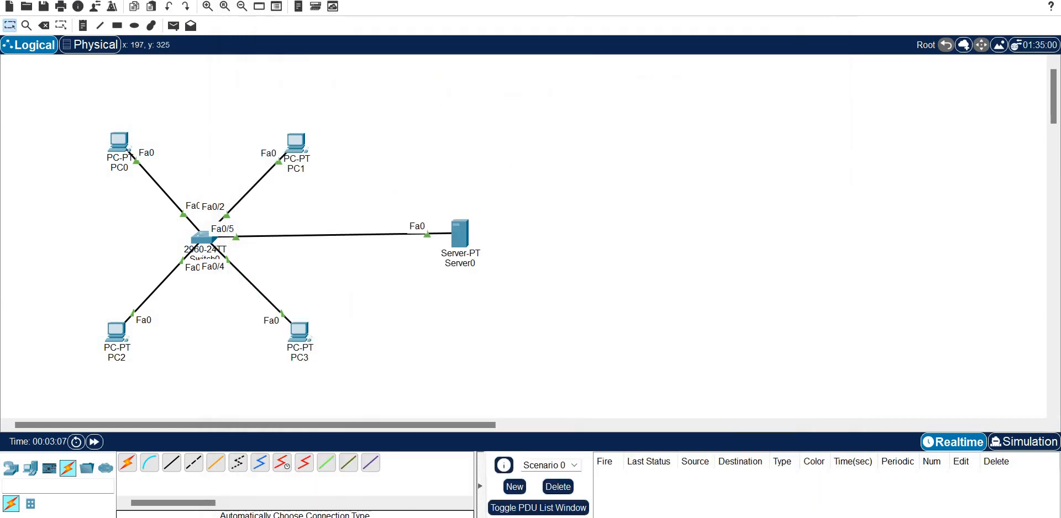
# Open the email client setup on PC0 and set the user's display name to Utilisateur 1
pyautogui.click(118, 143)
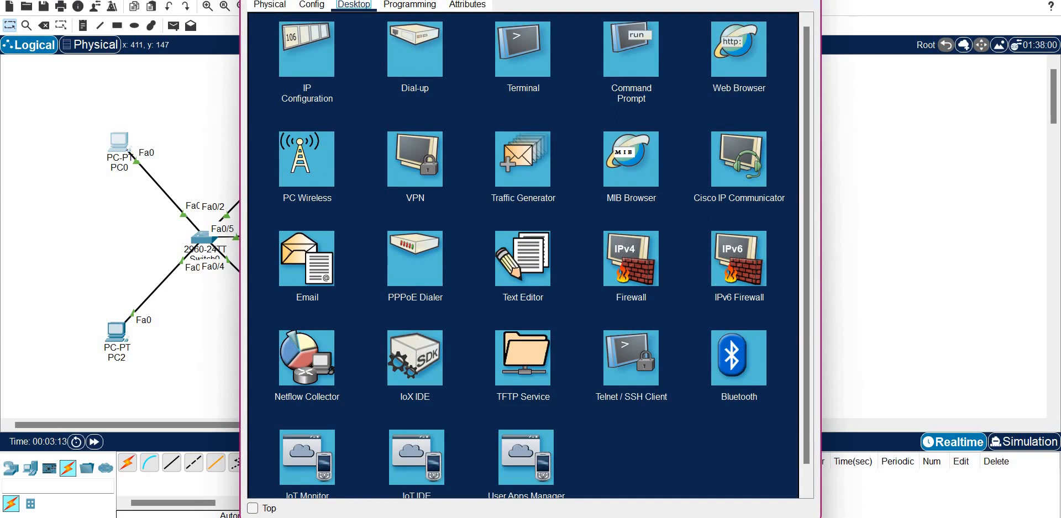
pyautogui.click(306, 258)
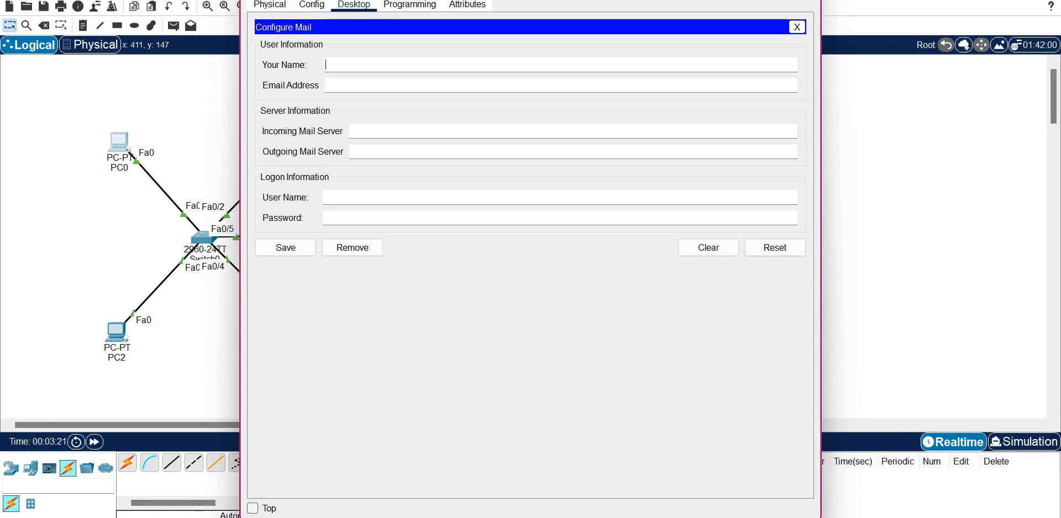
pyautogui.write('U')
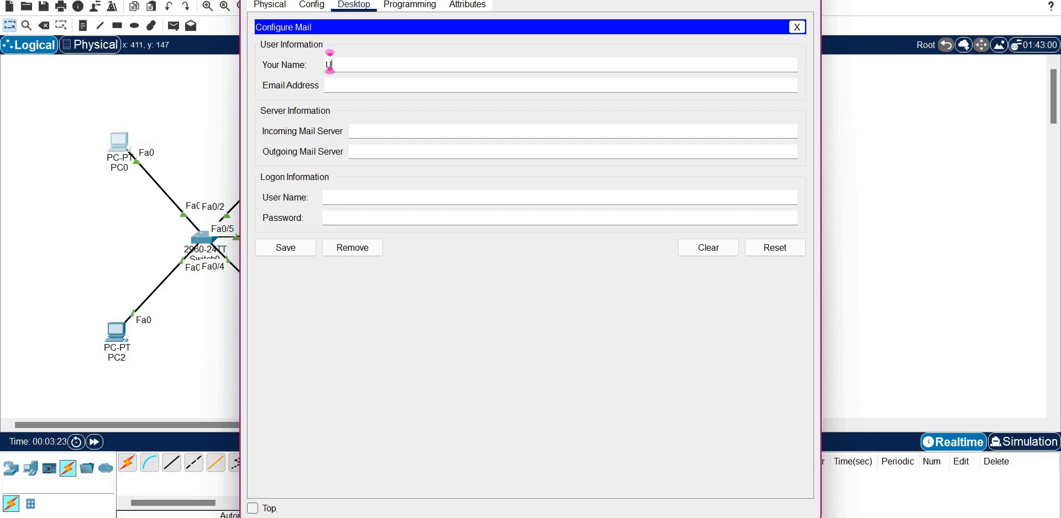
pyautogui.write('tilisateru')
pyautogui.press('BackSpace')
pyautogui.press('BackSpace')
pyautogui.write('ur 1')
# Fill in util1's e-mail address on the gmail.com domain in PC0's mail configuration, in lowercase
pyautogui.press('Tab')
pyautogui.write('Util1')
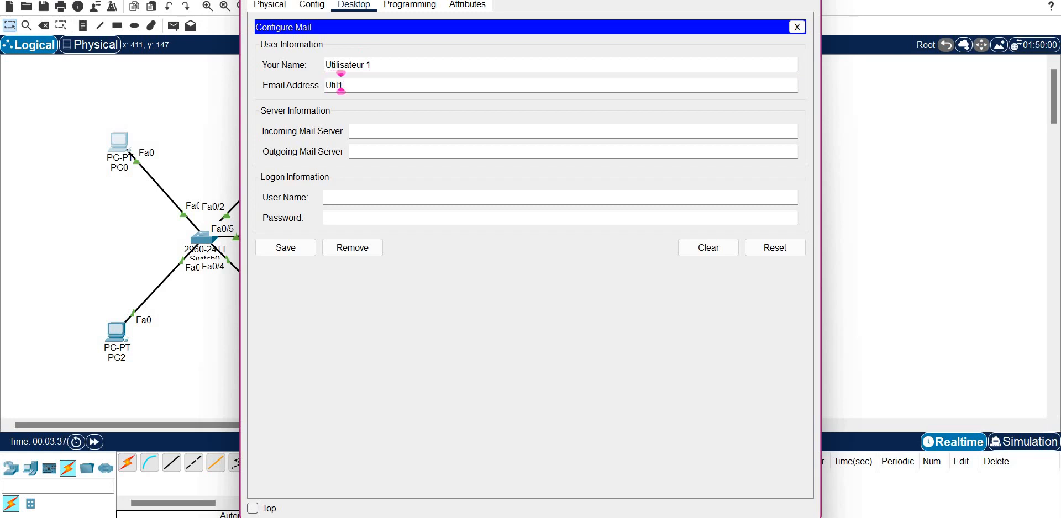
pyautogui.click(191, 177)
pyautogui.click(464, 233)
pyautogui.click(398, 189)
pyautogui.click(120, 142)
pyautogui.press('Left')
pyautogui.press('BackSpace')
pyautogui.press('BackSpace')
pyautogui.press('BackSpace')
pyautogui.press('BackSpace')
pyautogui.write('util')
pyautogui.click(348, 85)
pyautogui.write('@')
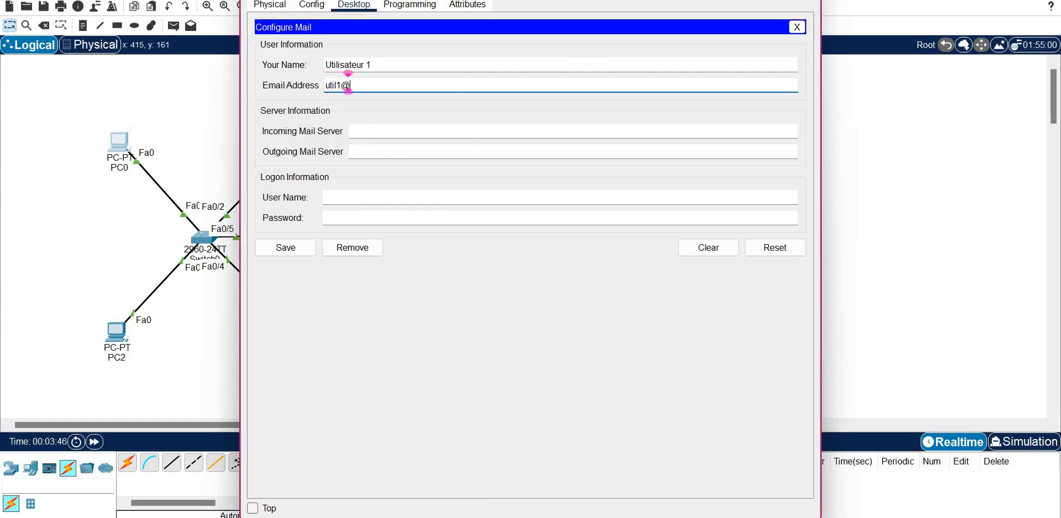
pyautogui.write('gmail.com')
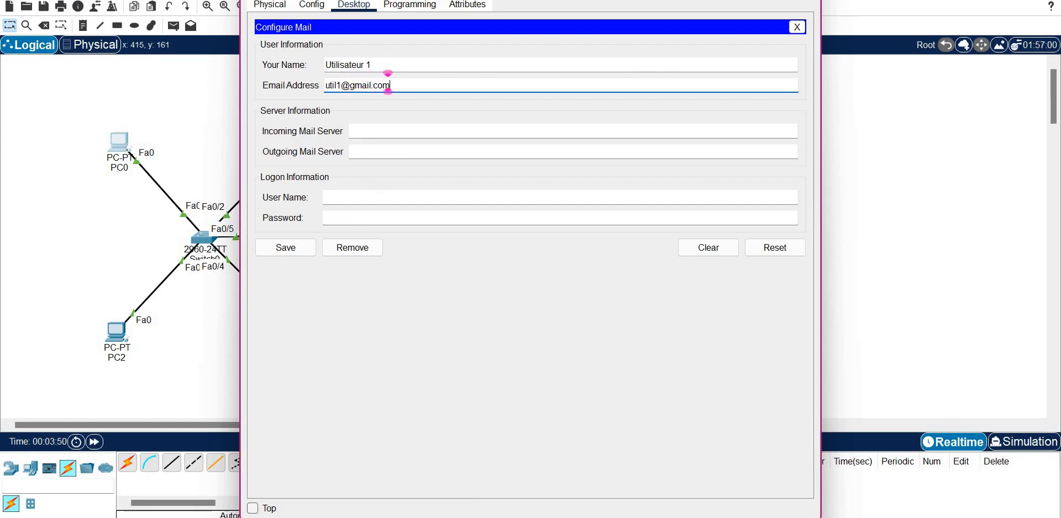
# Set both the incoming and outgoing mail servers in PC0's mail configuration to 192.168.1.5
pyautogui.press('Tab')
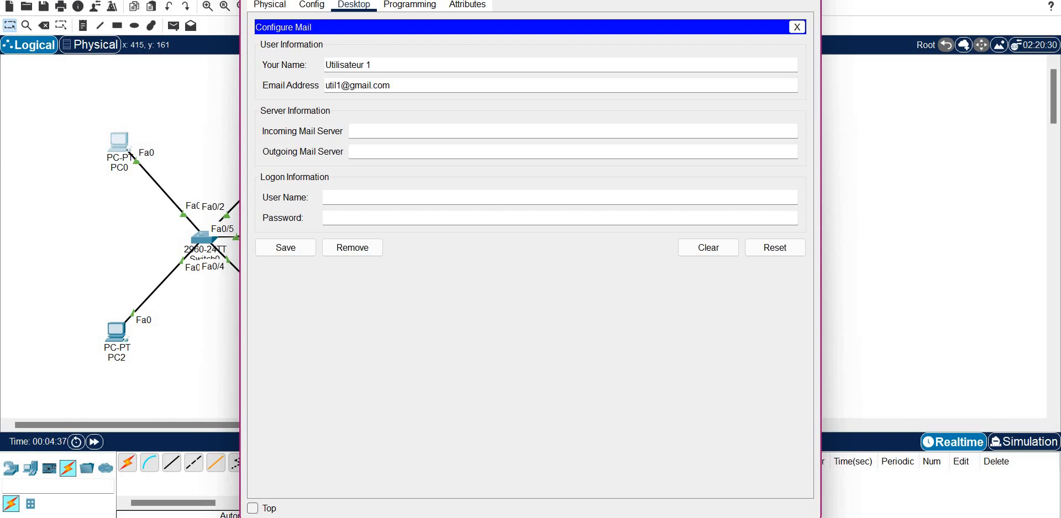
pyautogui.write('192')
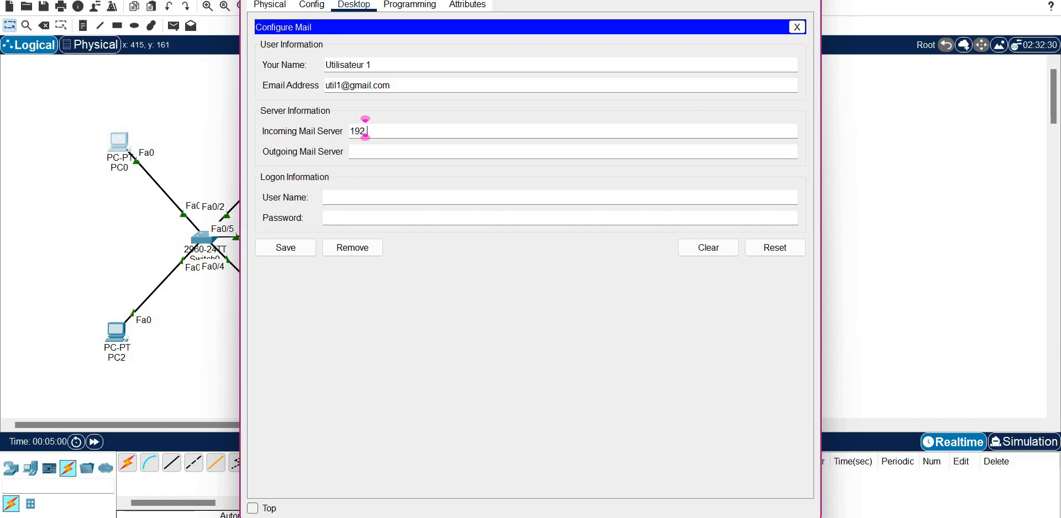
pyautogui.write('.168.1')
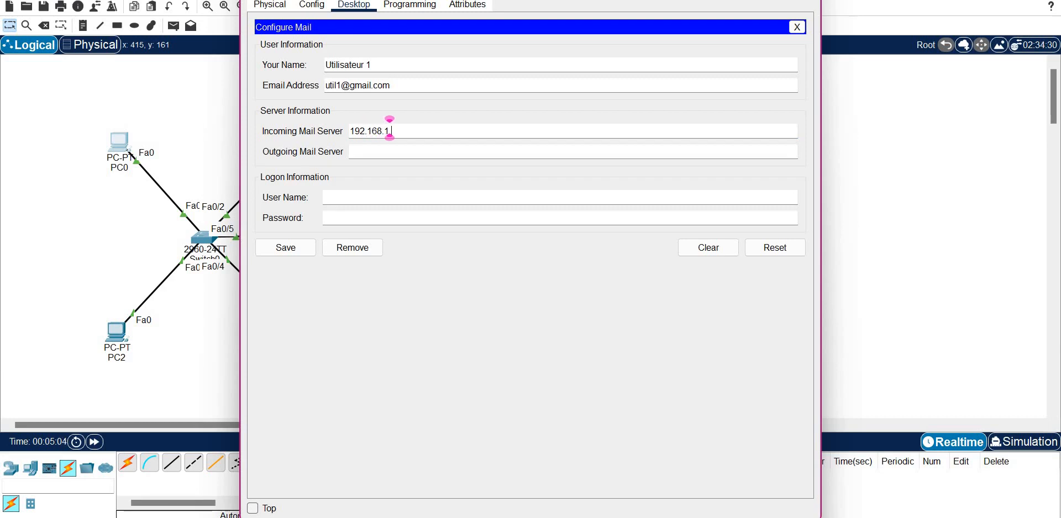
pyautogui.write('.5')
pyautogui.hotkey('ctrl', 'a')
pyautogui.hotkey('ctrl', 'c')
pyautogui.click(394, 151)
pyautogui.hotkey('ctrl', 'v')
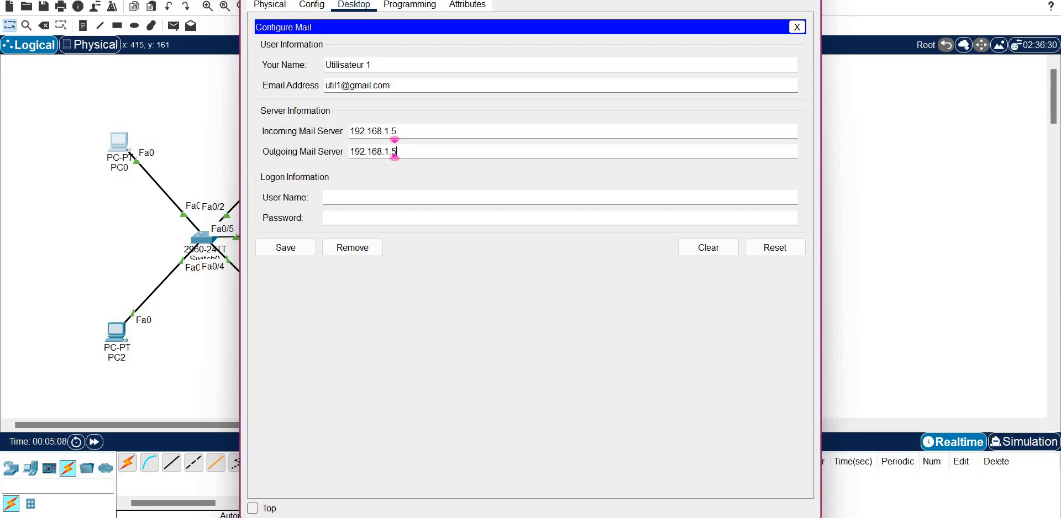
# Enter the logon user name util1 and the account password, and save PC0's mail configuration
pyautogui.press('Tab')
pyautogui.write('util1')
pyautogui.press('Tab')
pyautogui.write('12345')
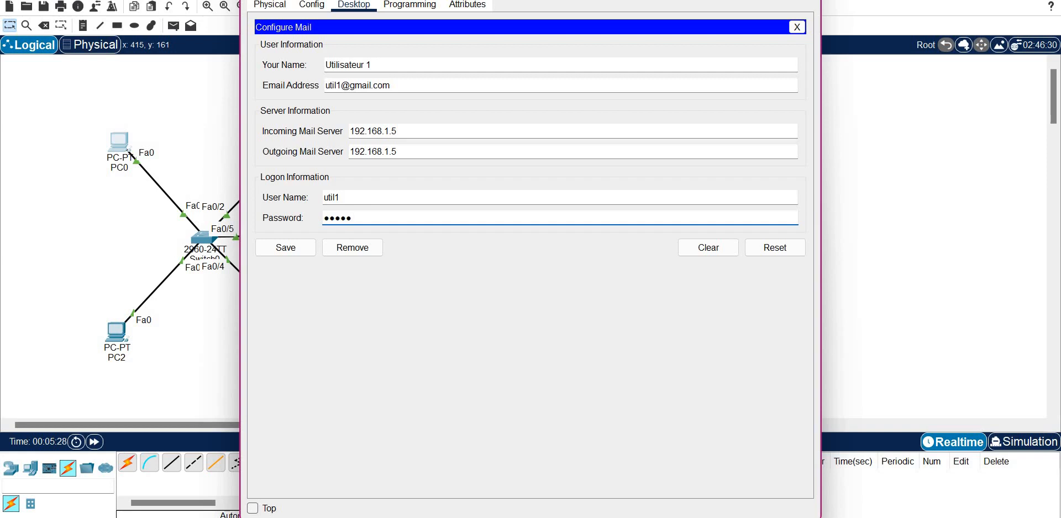
pyautogui.click(286, 248)
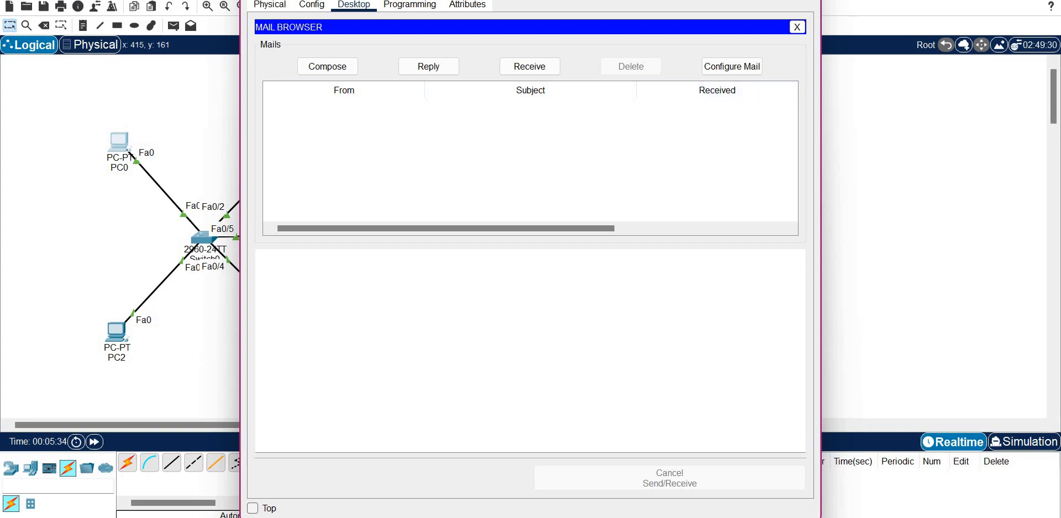
pyautogui.click(731, 67)
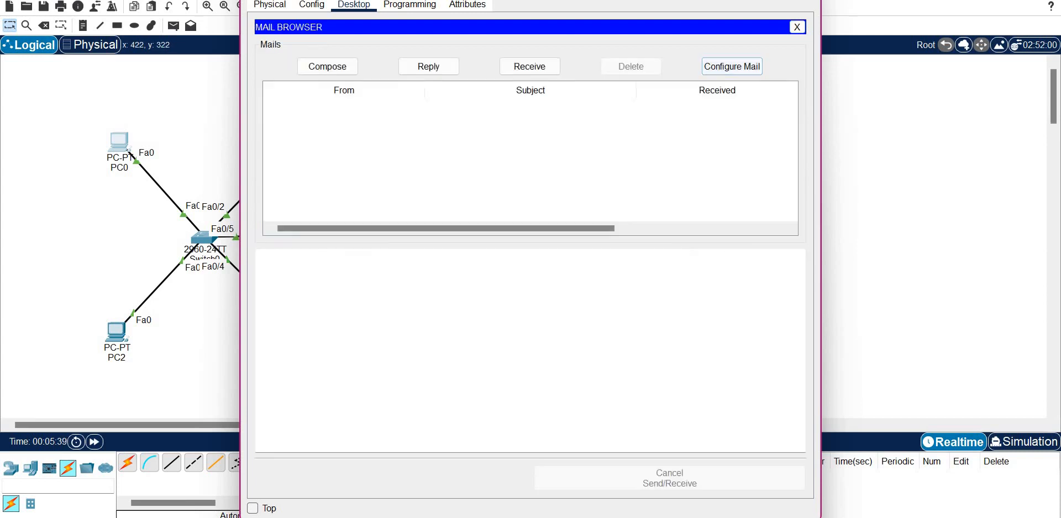
pyautogui.click(286, 247)
# Open the email client setup on PC2, setting the display name to Utilisateur 2 and filling in util2's e-mail address
pyautogui.click(120, 335)
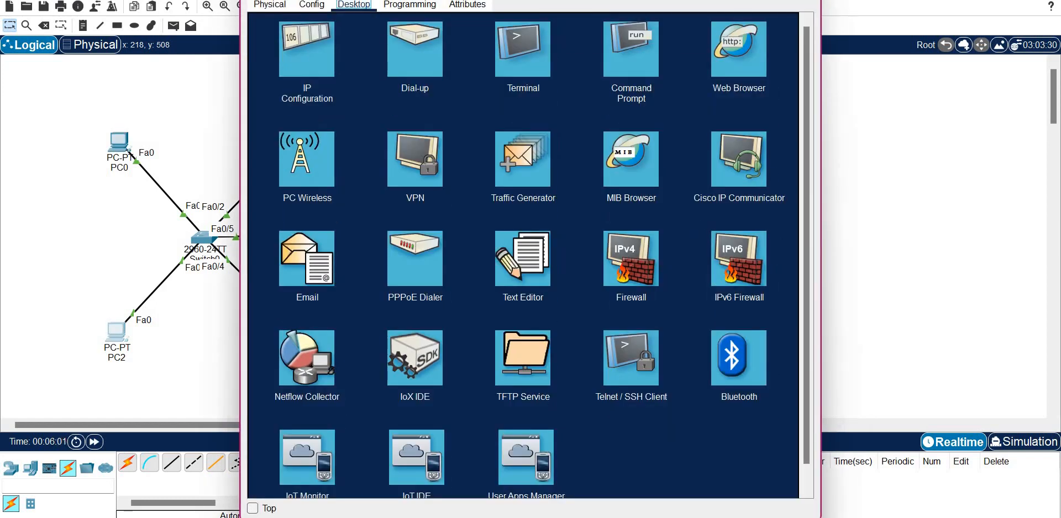
pyautogui.click(307, 258)
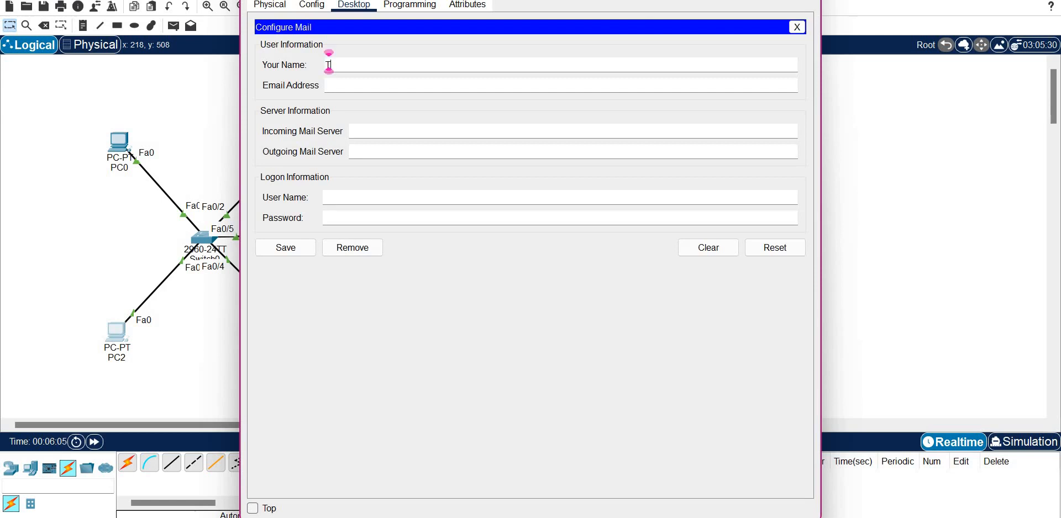
pyautogui.write('u')
pyautogui.write('tilisa')
pyautogui.write('teur 2')
pyautogui.press('Tab')
pyautogui.write('util2')
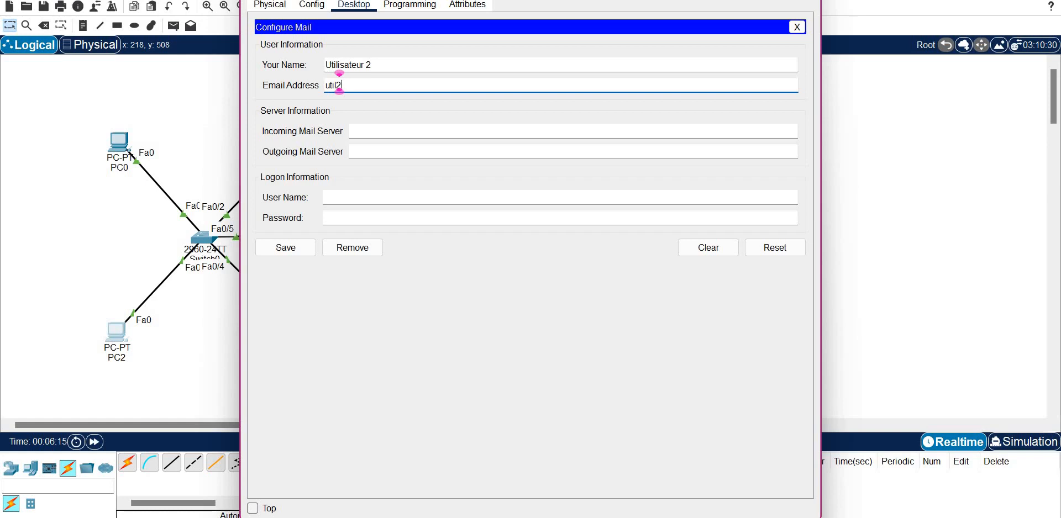
pyautogui.write('@')
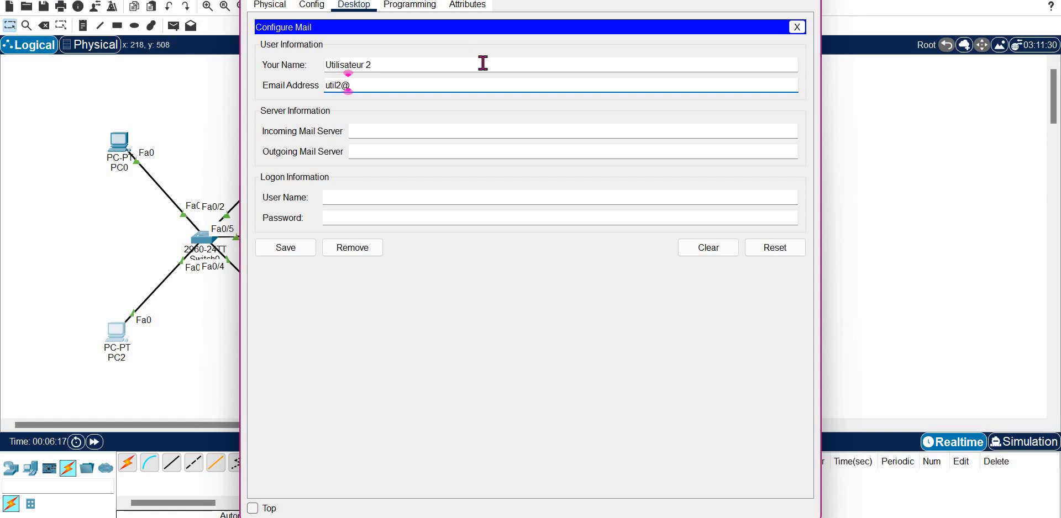
pyautogui.write('gmail.com')
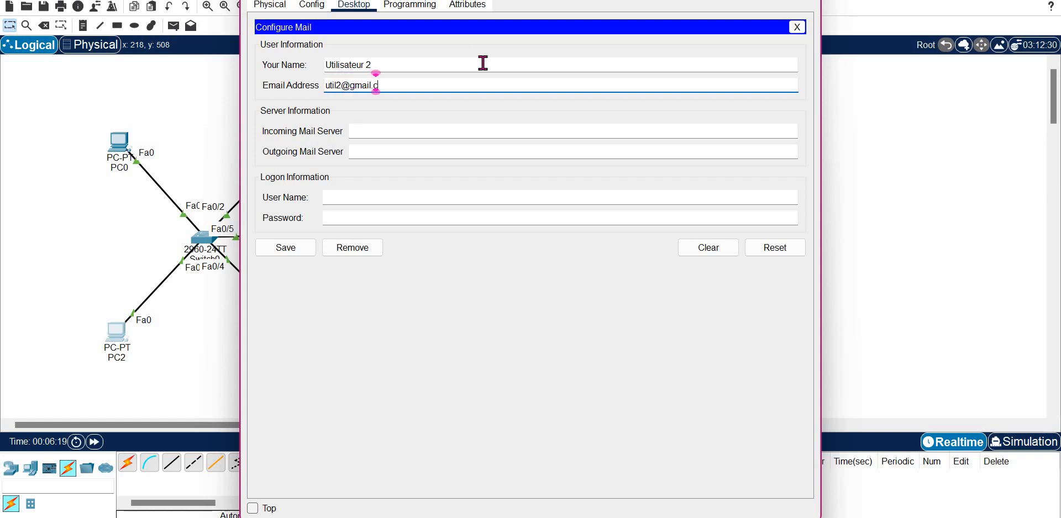
# Set both the incoming and outgoing mail servers in PC2's mail configuration to 192.168.1.5
pyautogui.click(417, 137)
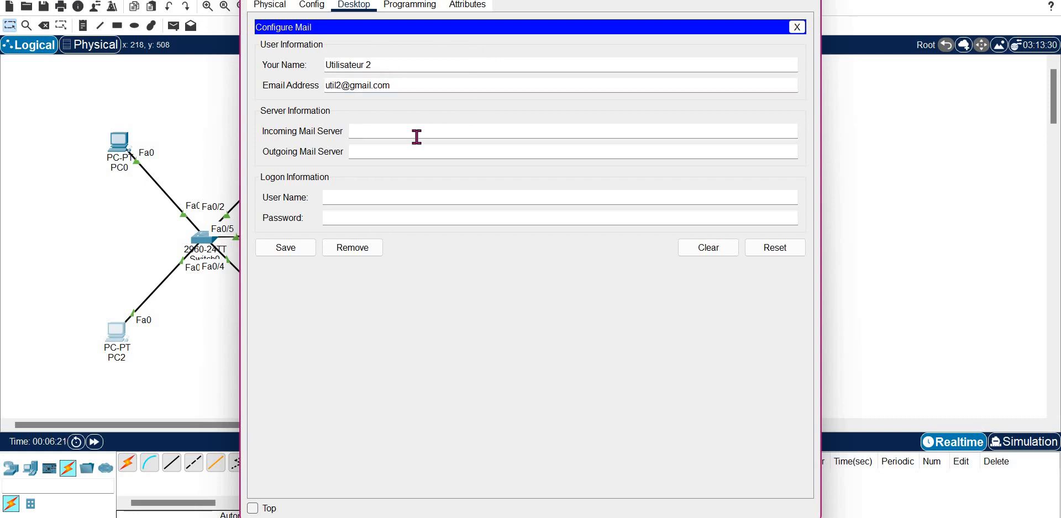
pyautogui.write('192.168.1.5')
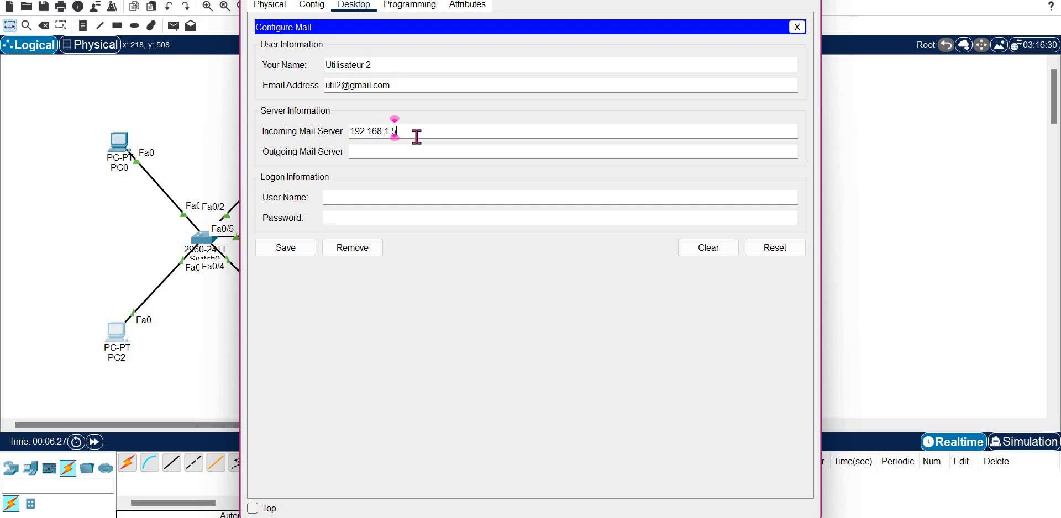
pyautogui.press('Tab')
pyautogui.write('192.168.1.5')
# Enter the logon user name util2 and the account password, and save PC2's mail configuration
pyautogui.click(386, 200)
pyautogui.write('util2')
pyautogui.press('Tab')
pyautogui.write('••••')
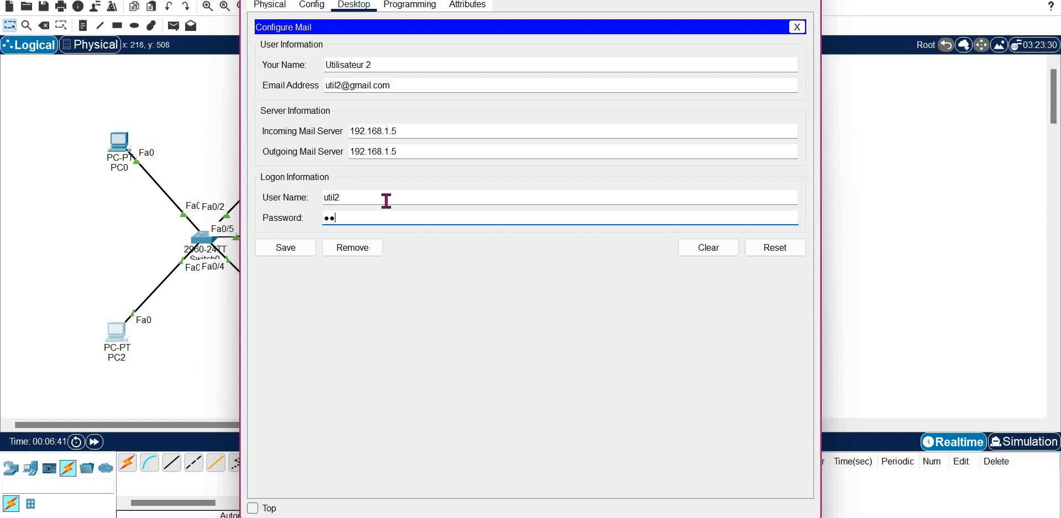
pyautogui.write('•')
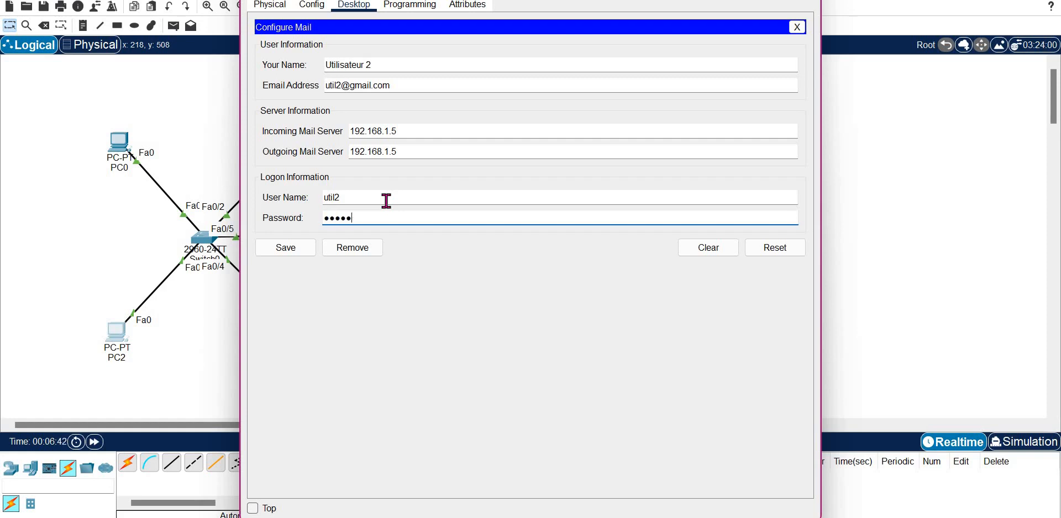
pyautogui.click(289, 252)
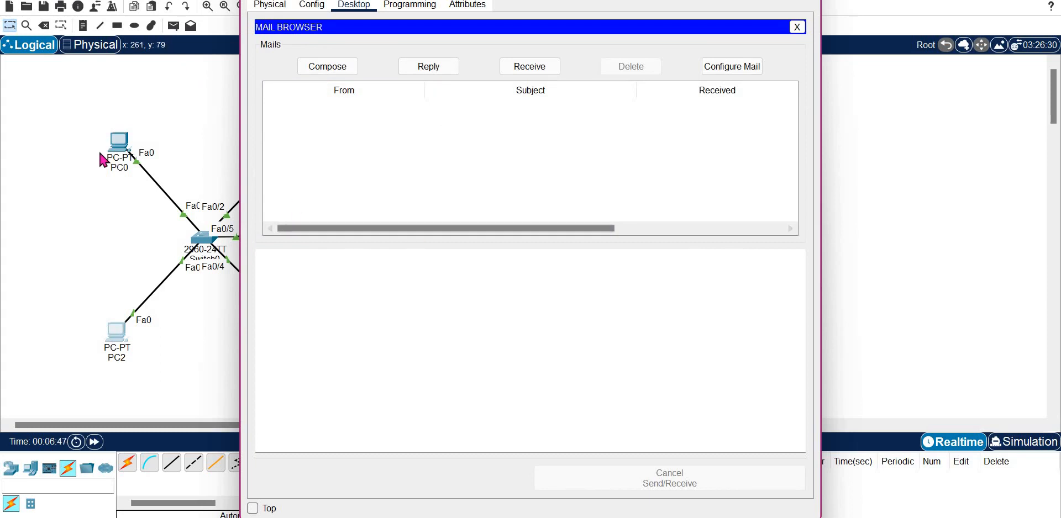
# Compose a new mail on PC0 addressed to util2's e-mail address with the subject Salut
pyautogui.click(119, 159)
pyautogui.click(119, 159)
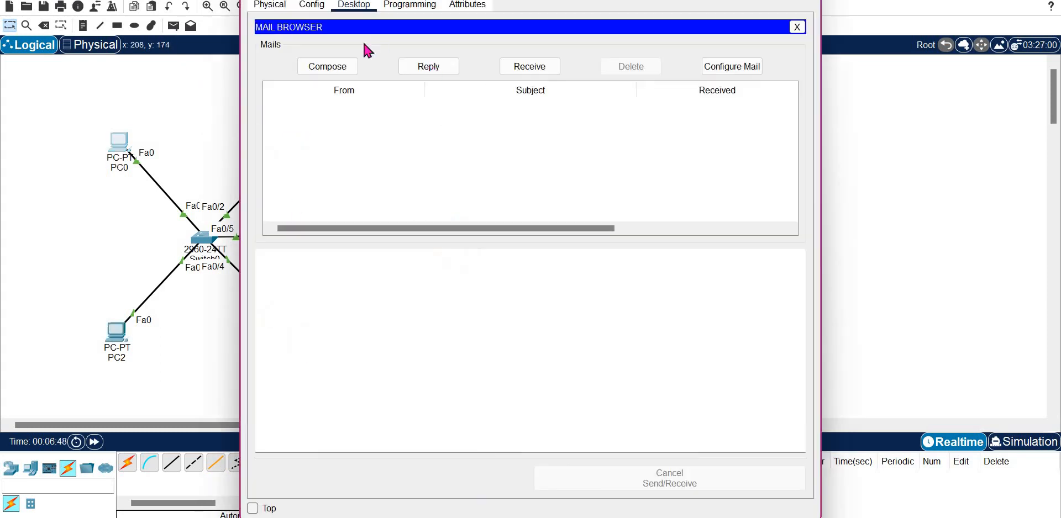
pyautogui.click(330, 68)
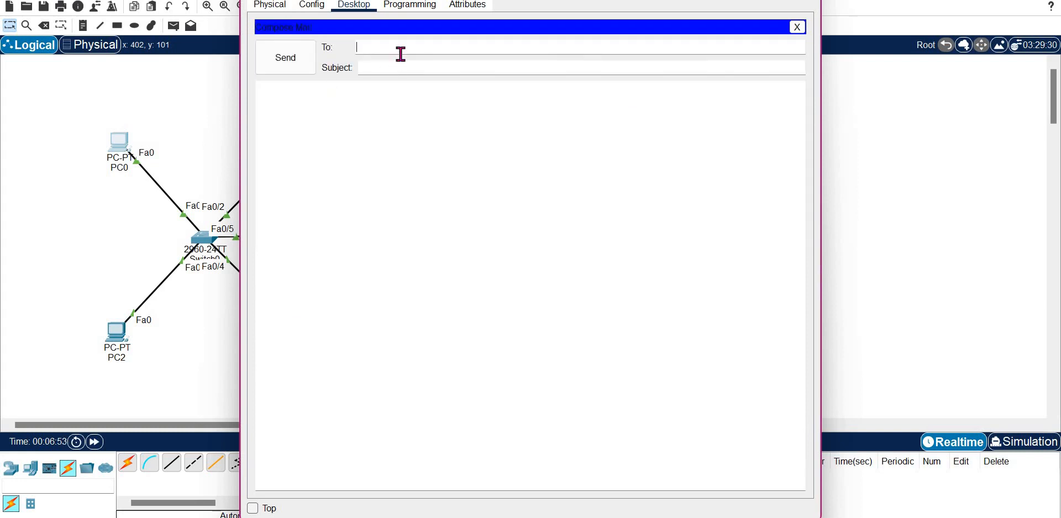
pyautogui.click(400, 54)
pyautogui.write('util2@gmail.com')
pyautogui.click(380, 68)
pyautogui.write('Salut')
# Write the message body "ce mail provient de Util1 vers Util2"
pyautogui.click(375, 144)
pyautogui.write('ce ')
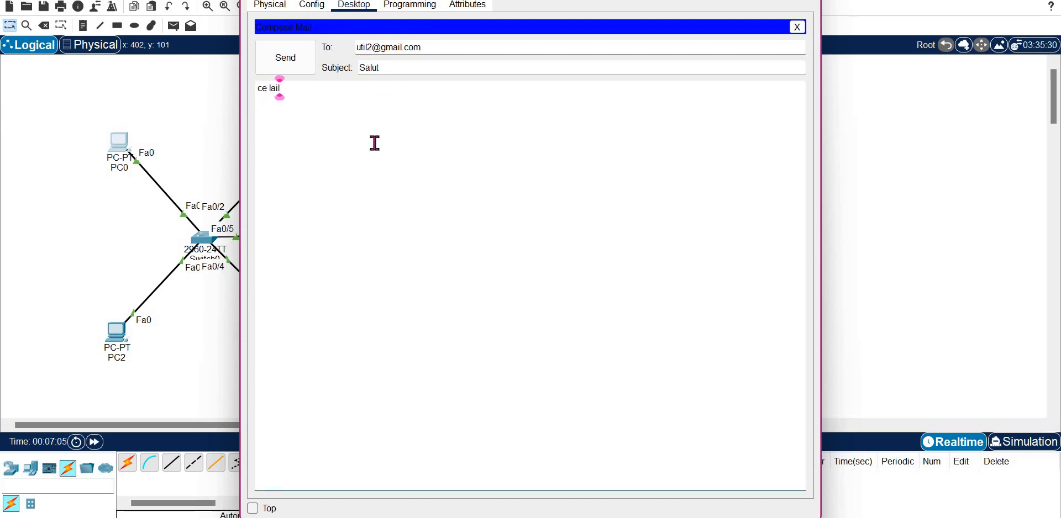
pyautogui.write('mail provient de ')
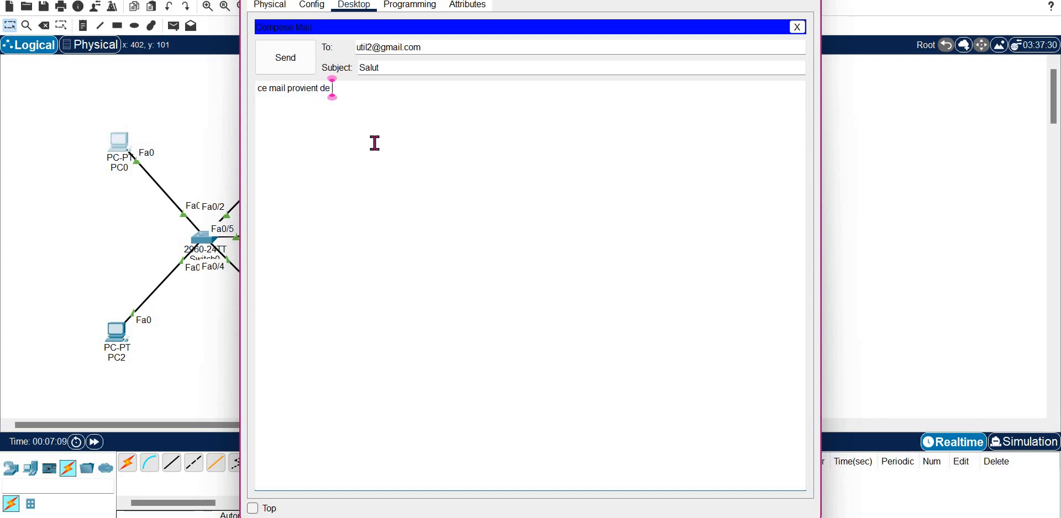
pyautogui.write('Util1')
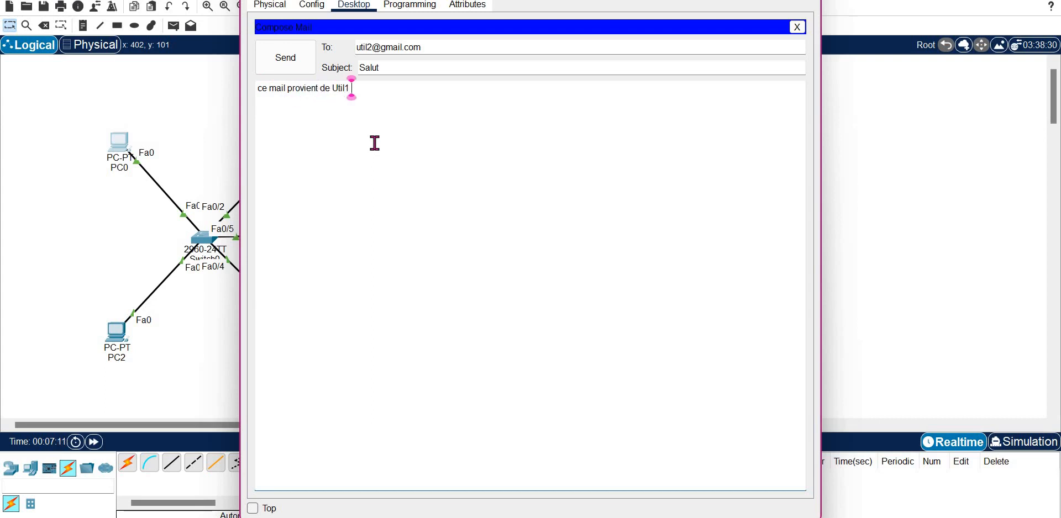
pyautogui.write(' vers')
pyautogui.write('Util2')
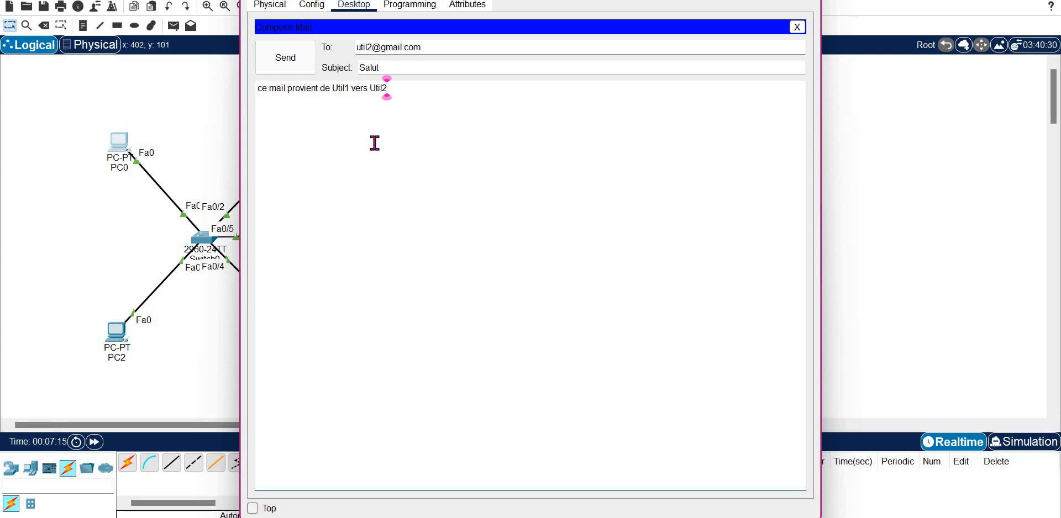
# Replace "vers" in the message body with "à destination de"
pyautogui.doubleClick(365, 85)
pyautogui.write('à ')
pyautogui.write('destination n')
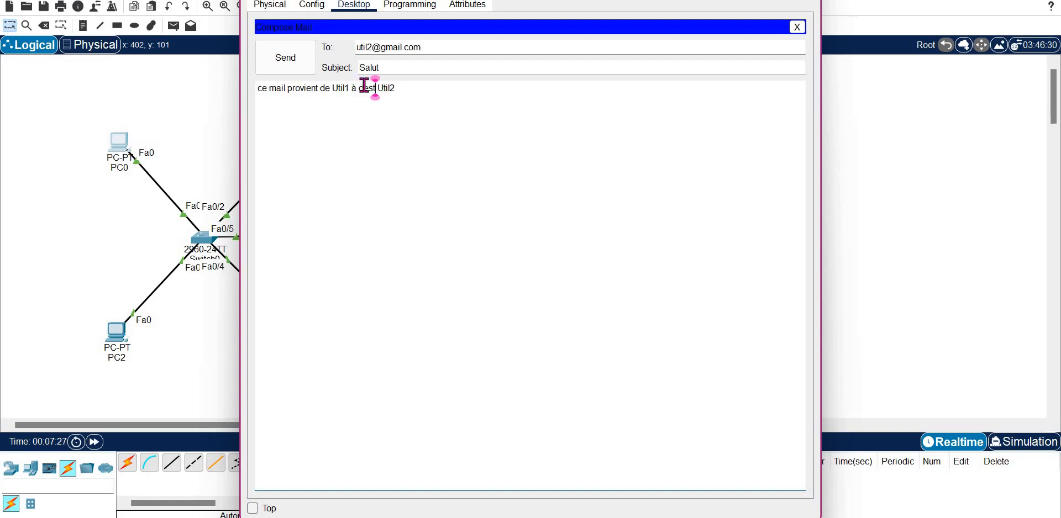
pyautogui.press('BackSpace')
pyautogui.write('de')
pyautogui.click(514, 118)
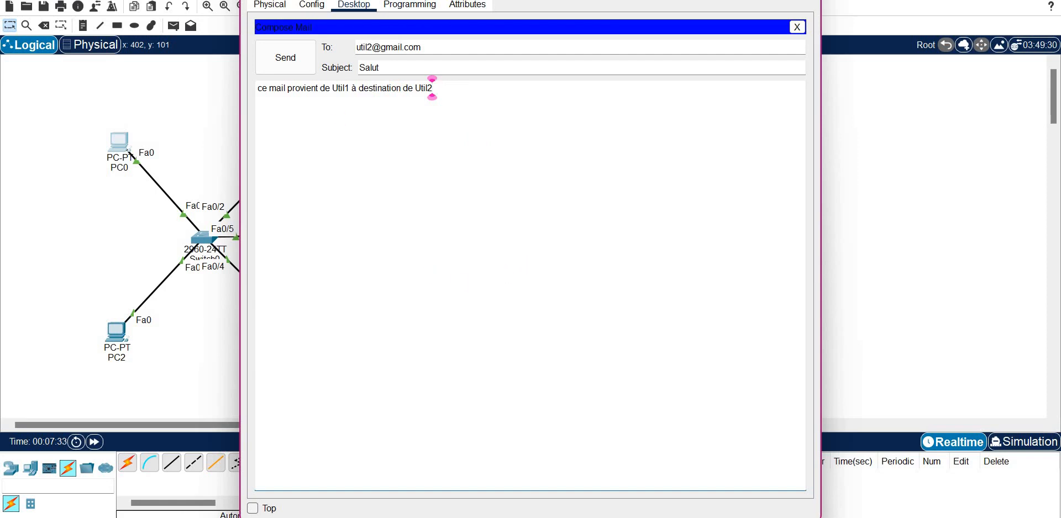
# Send the mail to util2 and return to PC0's desktop applications, with the window at its normal size
pyautogui.doubleClick(420, 1)
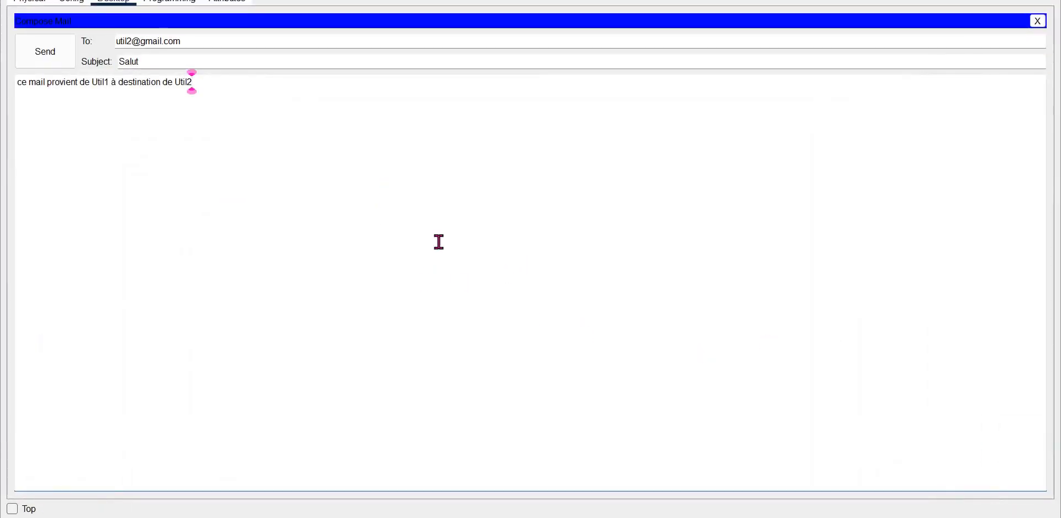
pyautogui.click(60, 58)
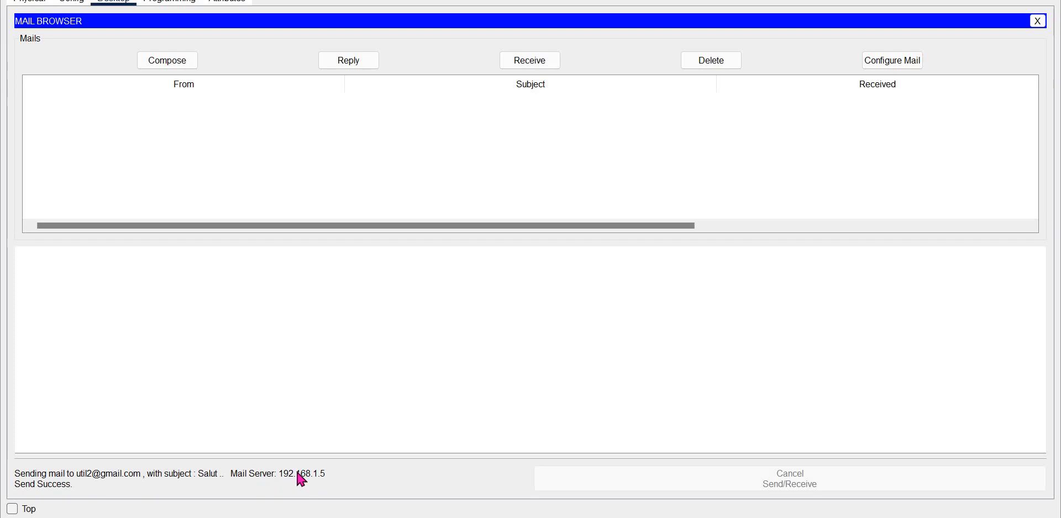
pyautogui.click(1037, 23)
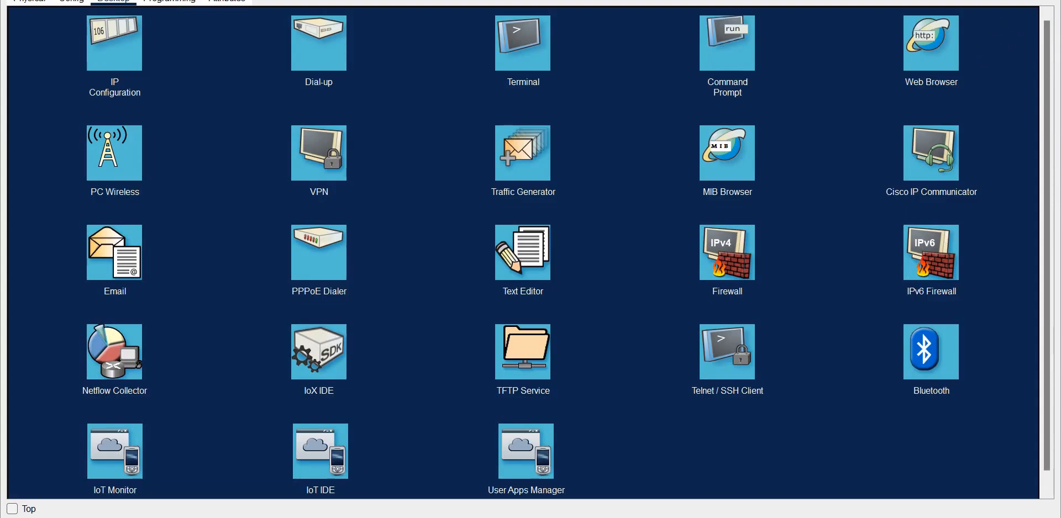
pyautogui.click(1023, 0)
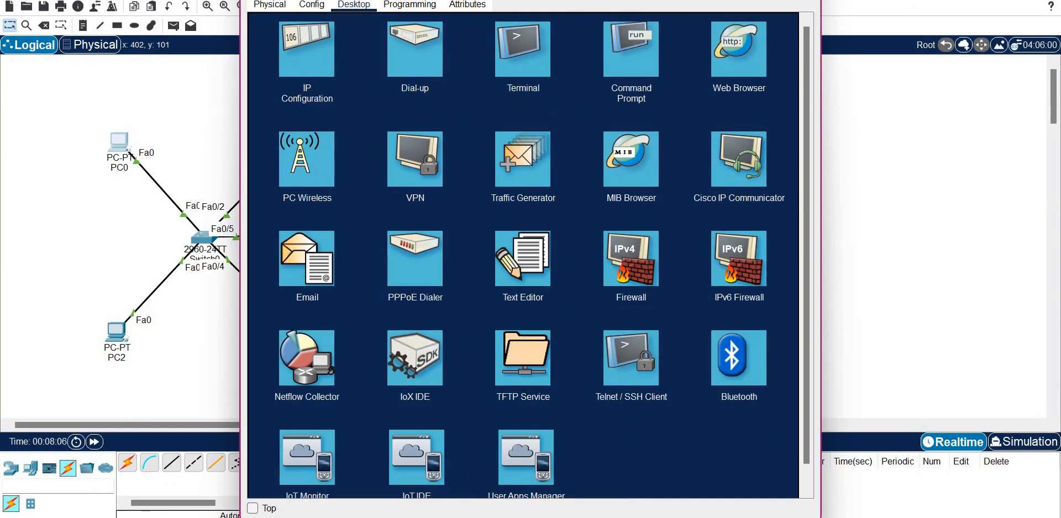
# Close PC0's window, receive the mail on PC2 and open the message with the subject Salut
pyautogui.click(808, 0)
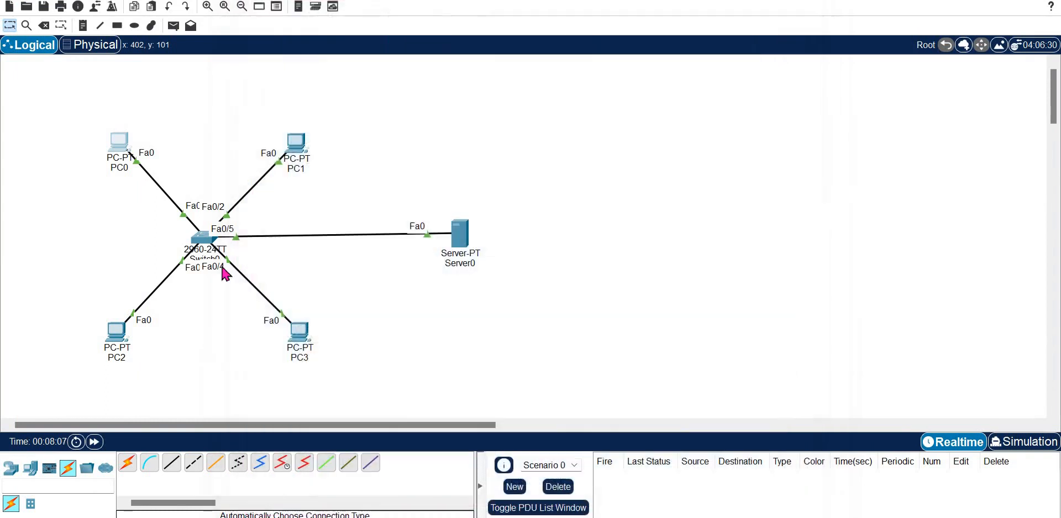
pyautogui.click(116, 346)
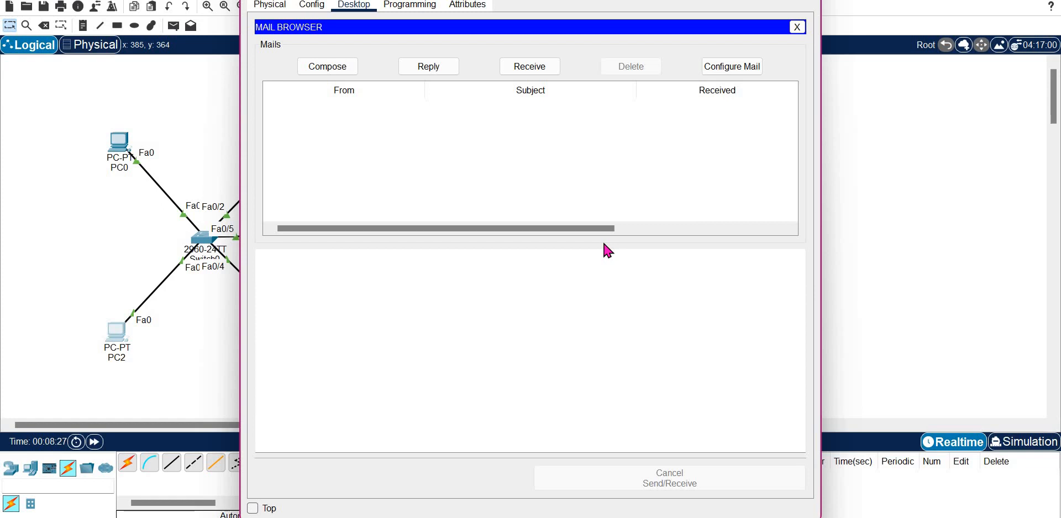
pyautogui.click(546, 71)
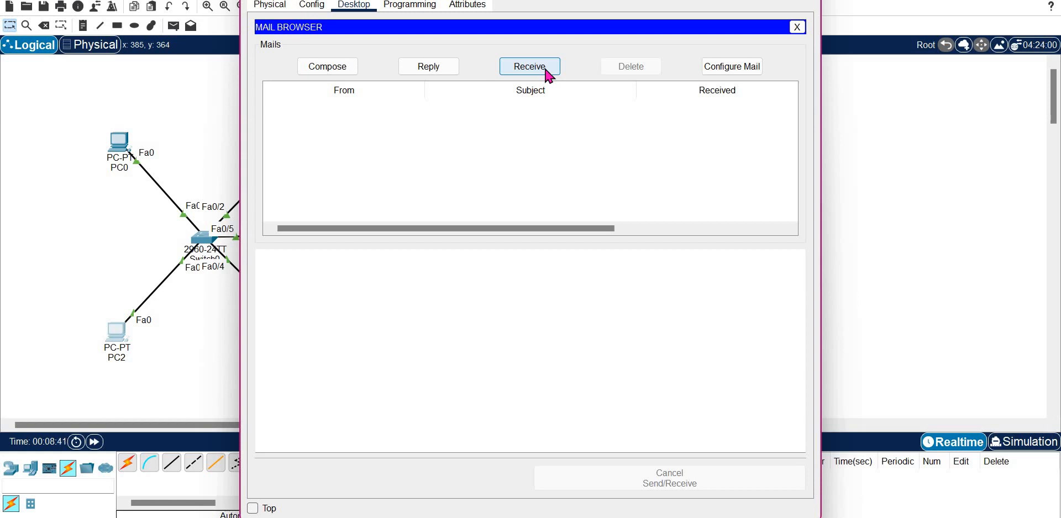
pyautogui.click(547, 72)
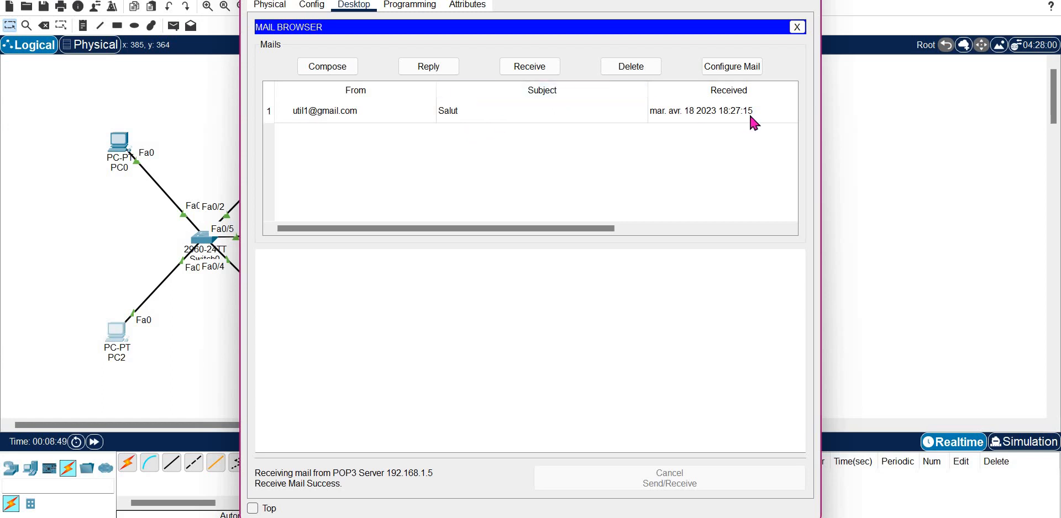
pyautogui.doubleClick(365, 114)
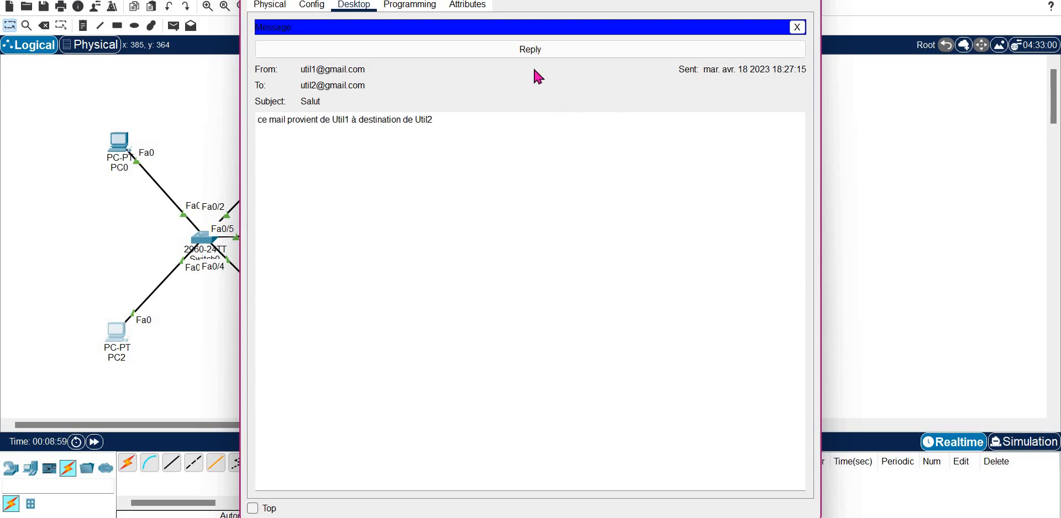
# Reply to util1 with the text "bien reu, merci" and send the reply
pyautogui.click(552, 52)
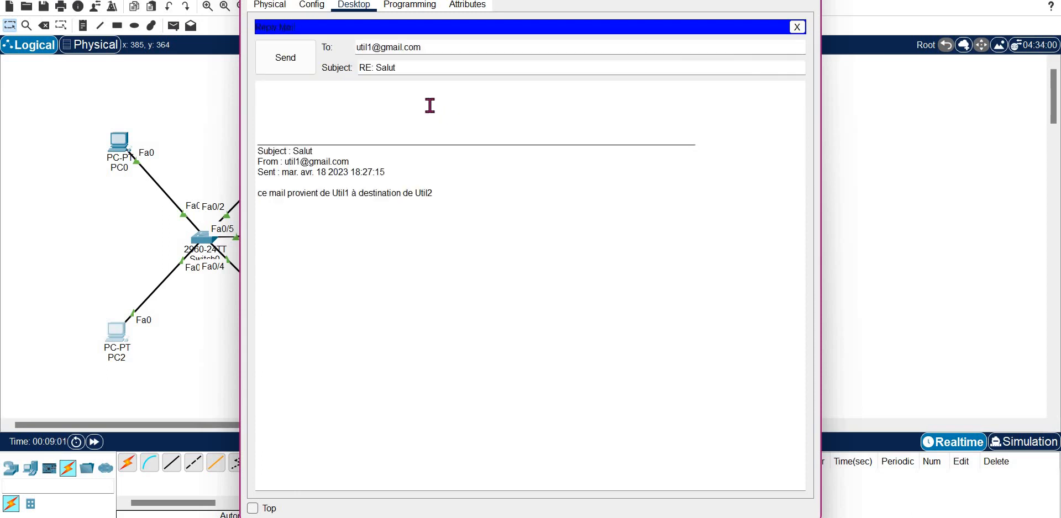
pyautogui.press('BackSpace')
pyautogui.write('bien reu, merci')
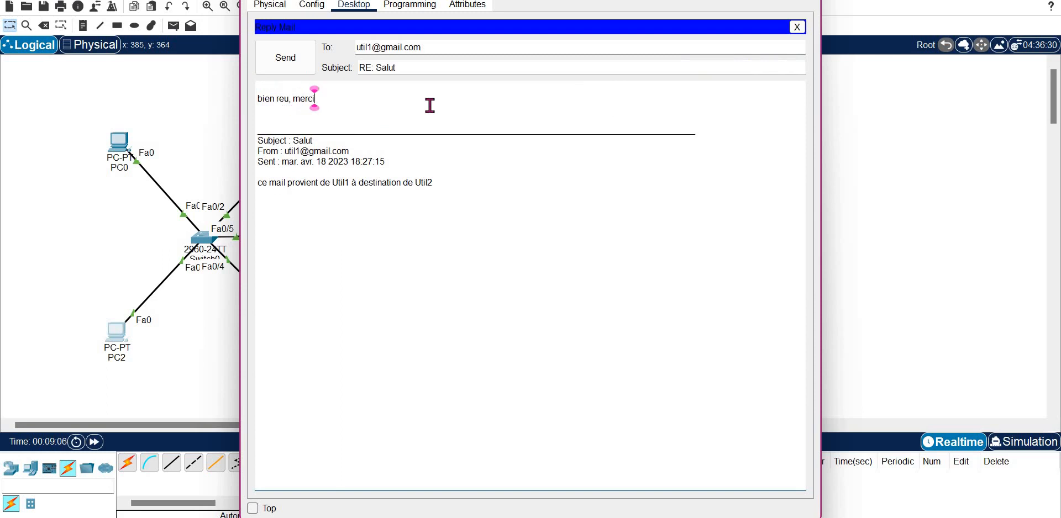
pyautogui.click(295, 64)
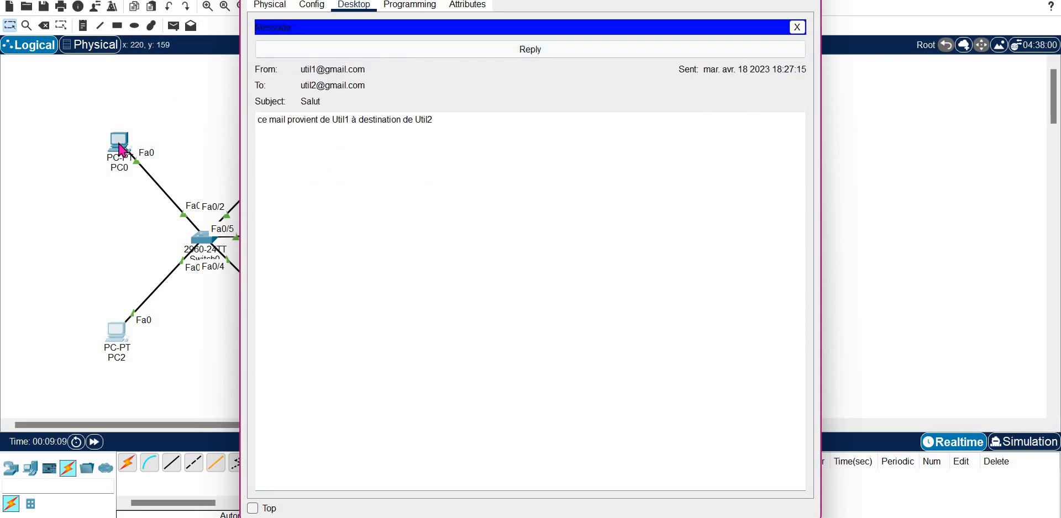
# Receive mail on PC0, read the "RE: Salut" reply and delete it
pyautogui.click(120, 149)
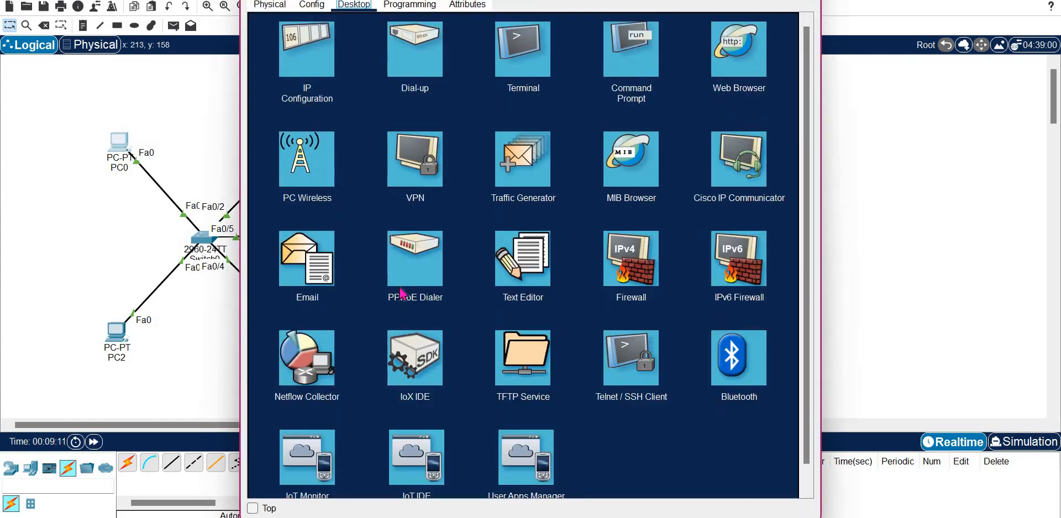
pyautogui.click(312, 269)
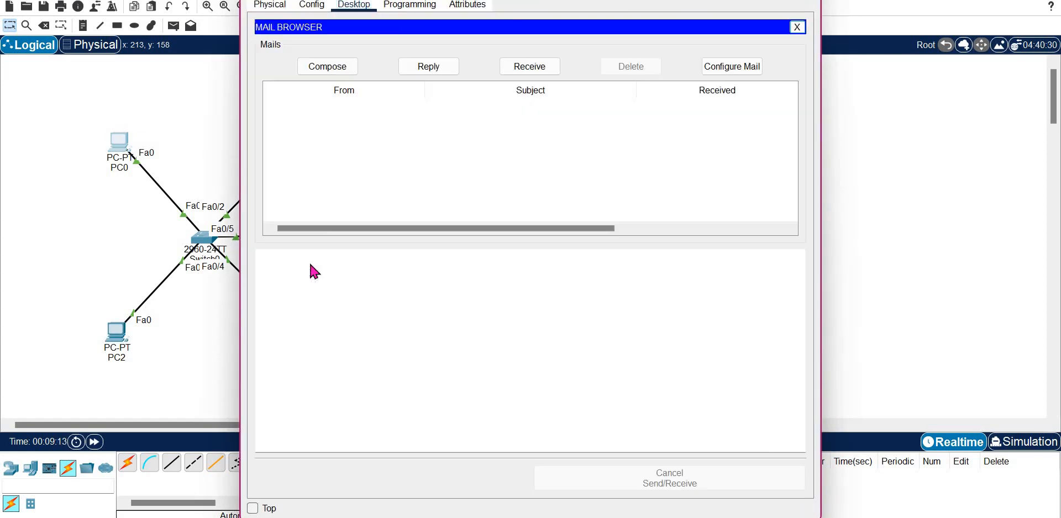
pyautogui.click(532, 67)
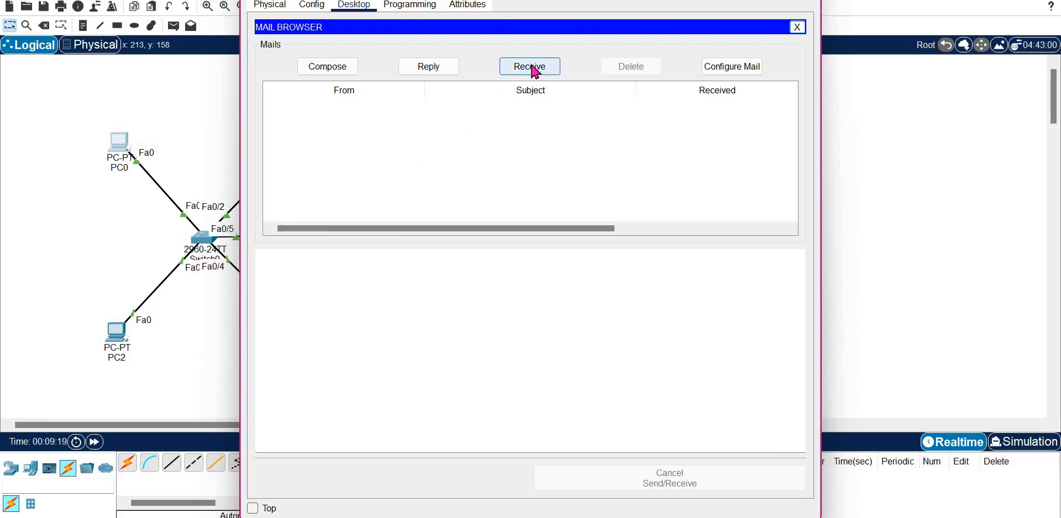
pyautogui.click(531, 68)
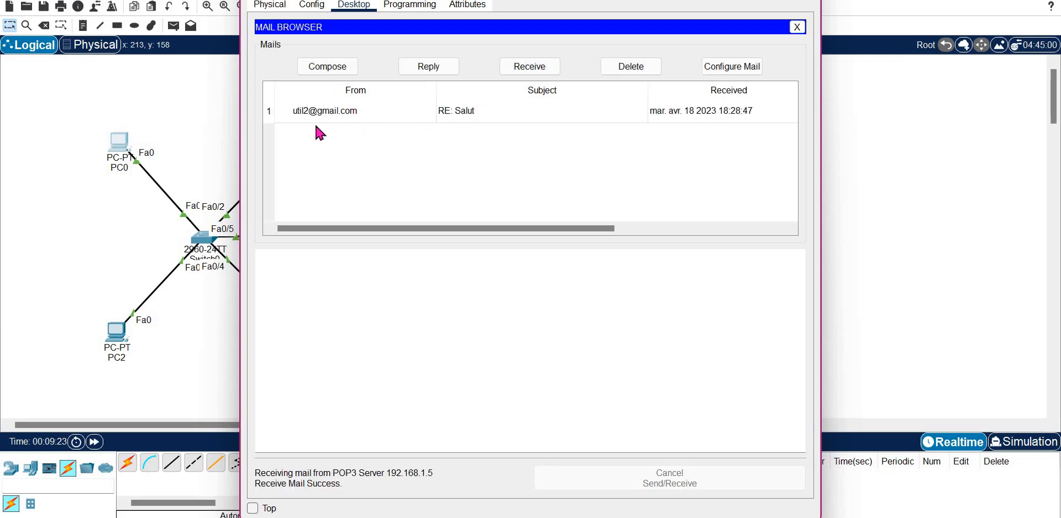
pyautogui.click(444, 117)
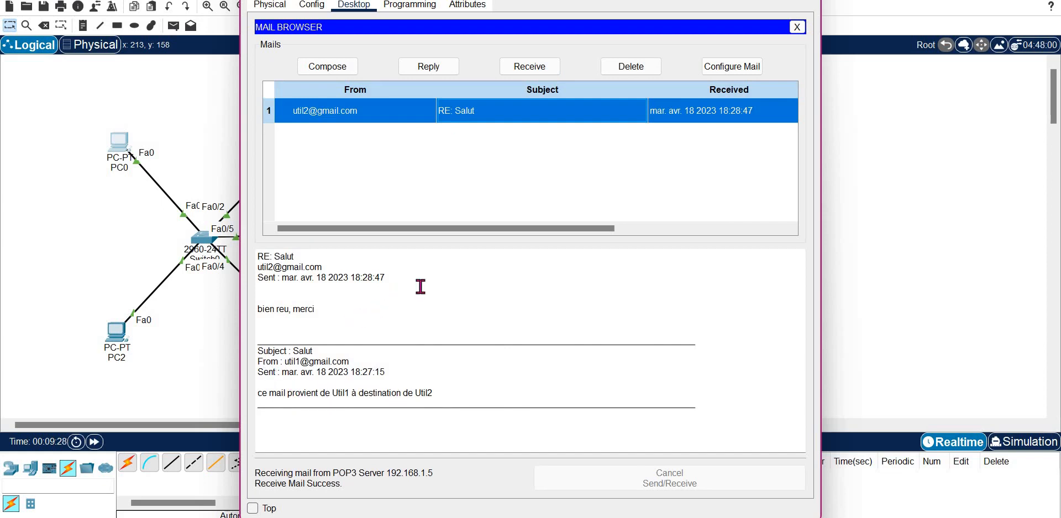
pyautogui.click(631, 66)
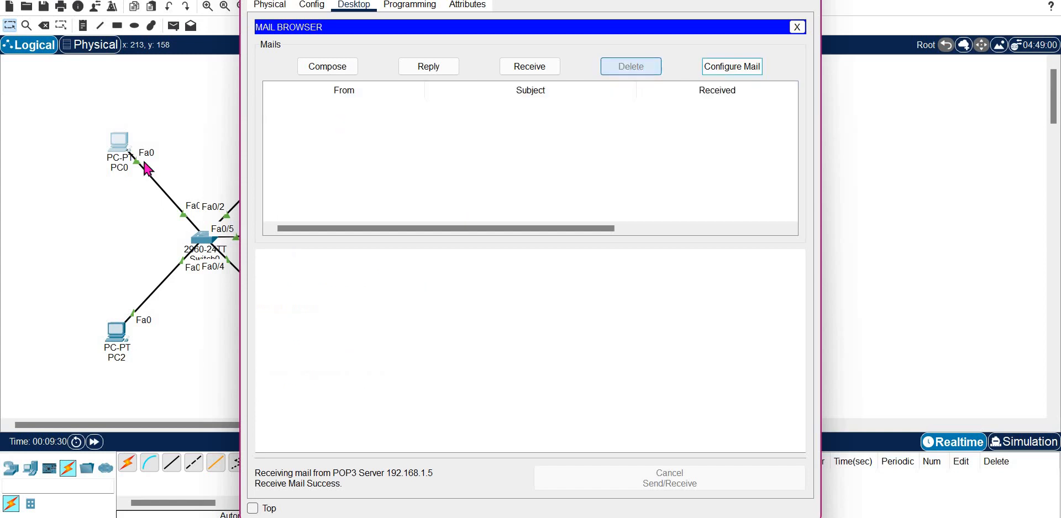
# Close the opened Salut message on PC2 and return to its mail list
pyautogui.click(117, 340)
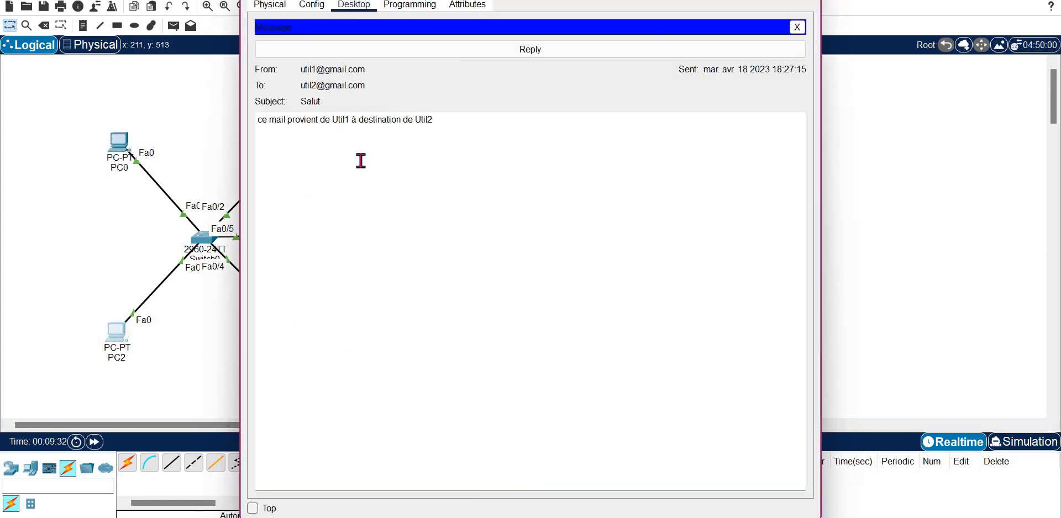
pyautogui.click(797, 28)
pyautogui.click(486, 163)
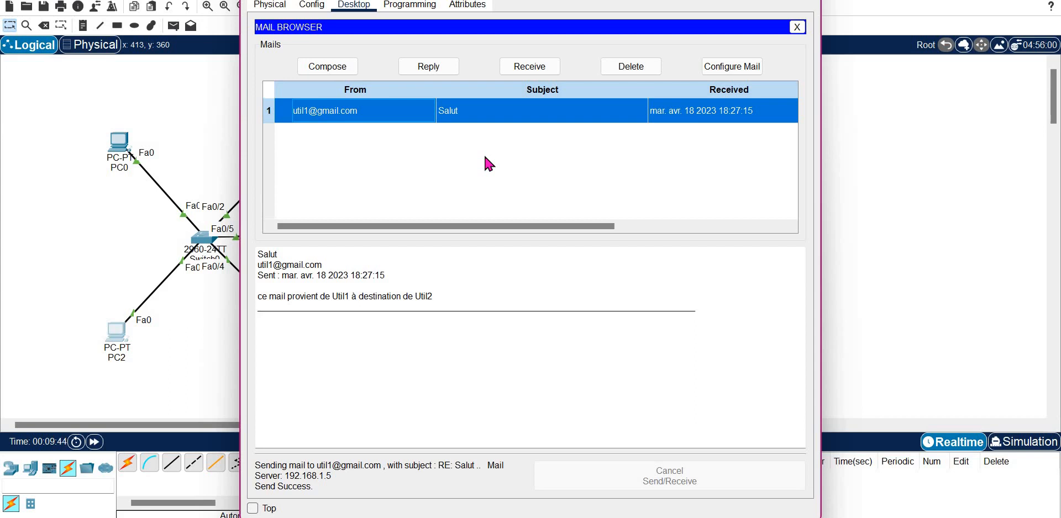
# Examine the Email service settings and user accounts on Server0, and close the server's window
pyautogui.click(143, 225)
pyautogui.click(461, 235)
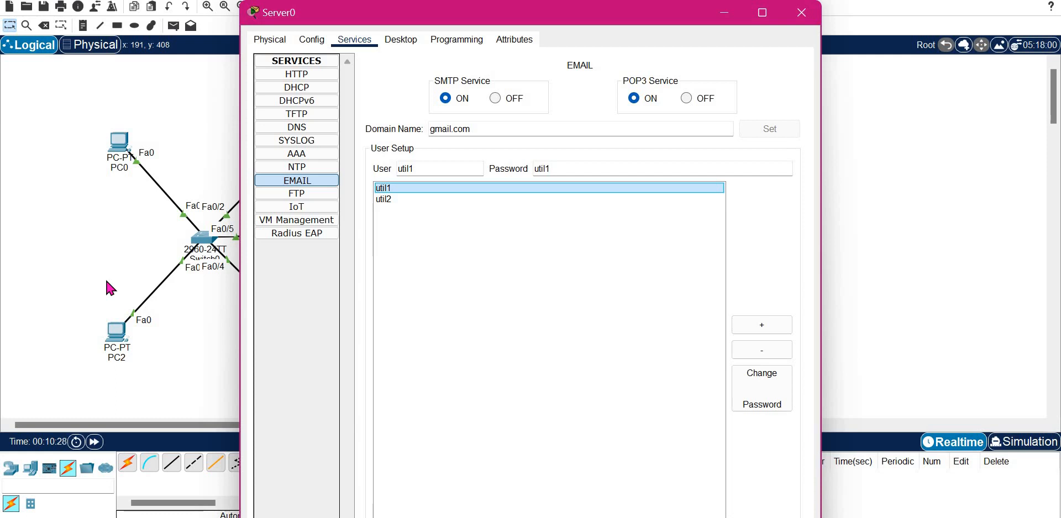
pyautogui.click(802, 13)
# Switch to simulation mode and start a reply to the Salut mail on PC2, adding two blank lines above the text
pyautogui.click(1014, 444)
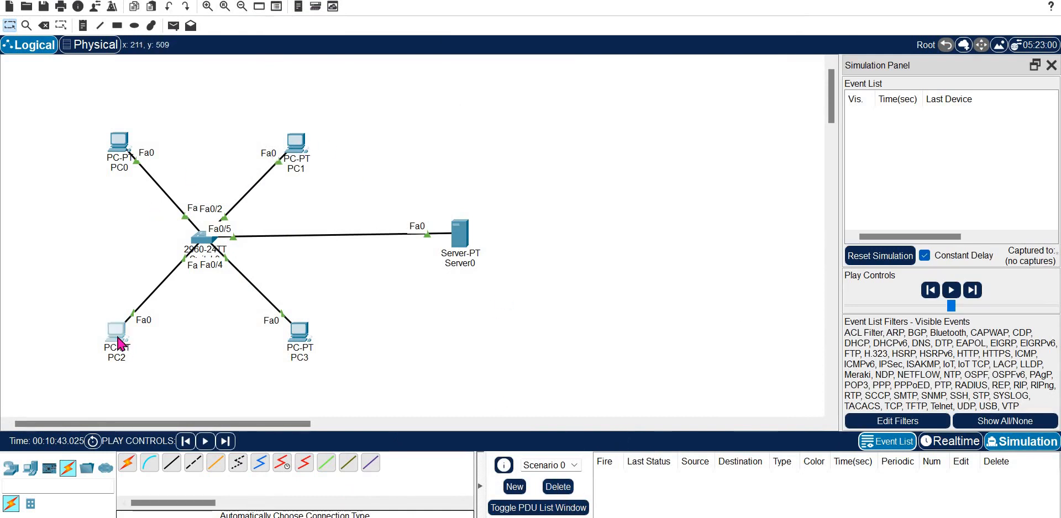
pyautogui.click(119, 344)
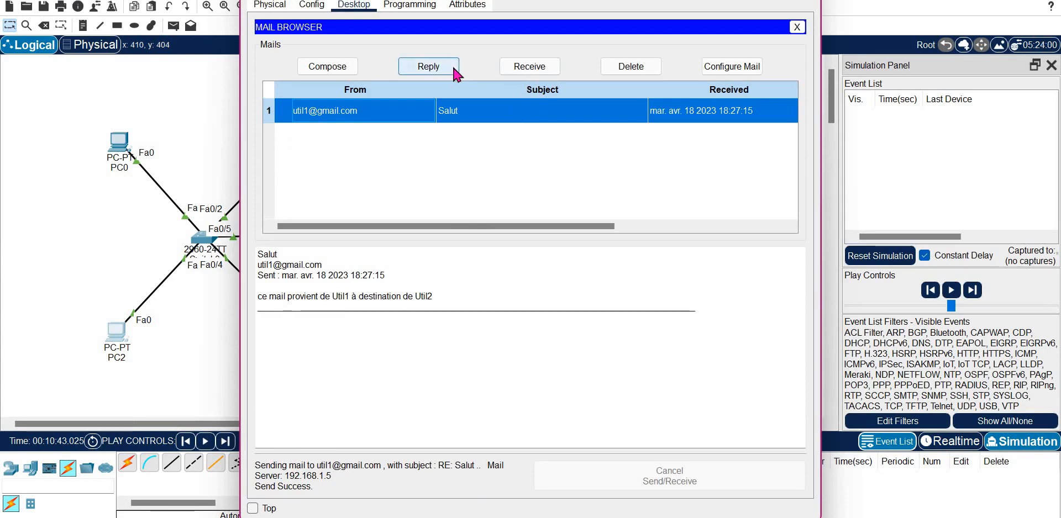
pyautogui.click(430, 67)
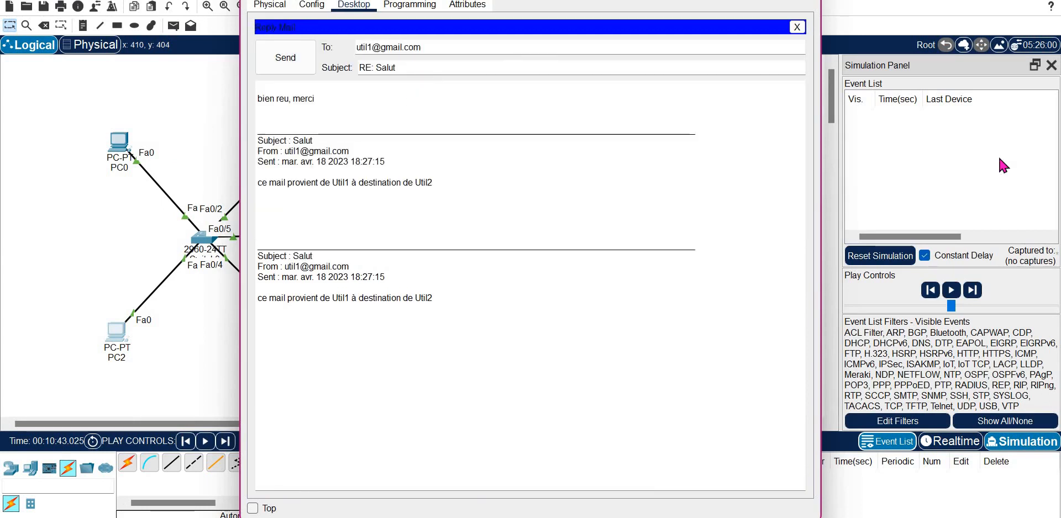
pyautogui.click(581, 157)
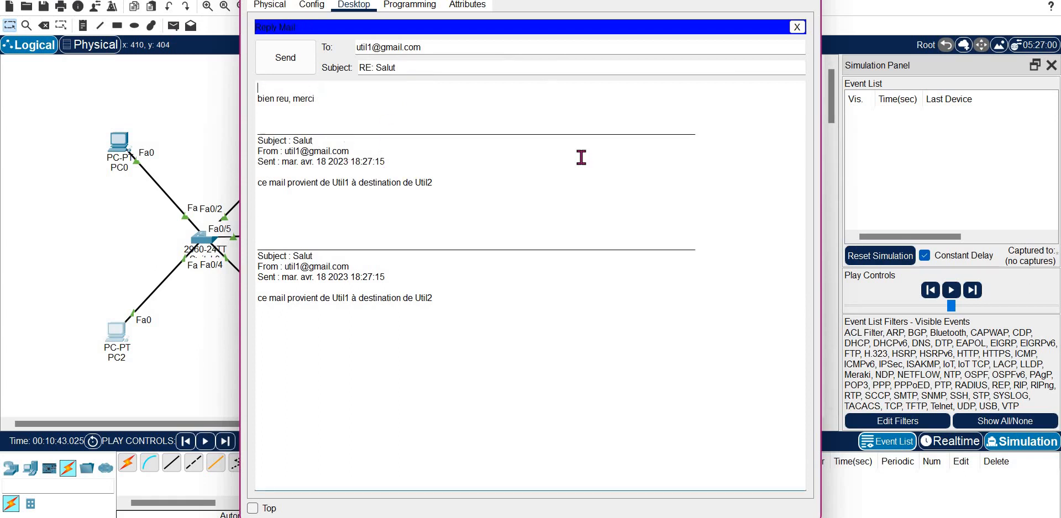
pyautogui.press('Return')
pyautogui.press('Return')
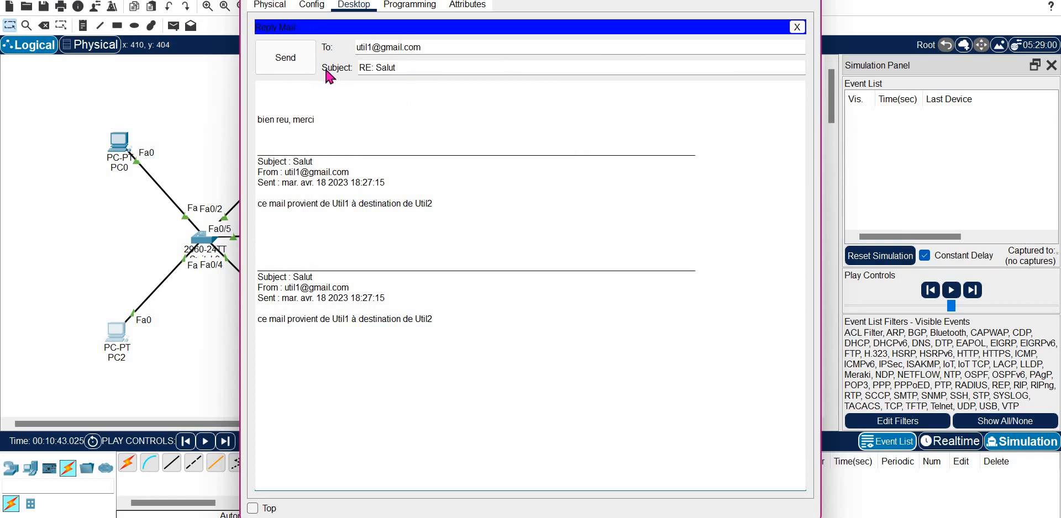
# Leave the reply and check PC2's mail configuration
pyautogui.click(797, 27)
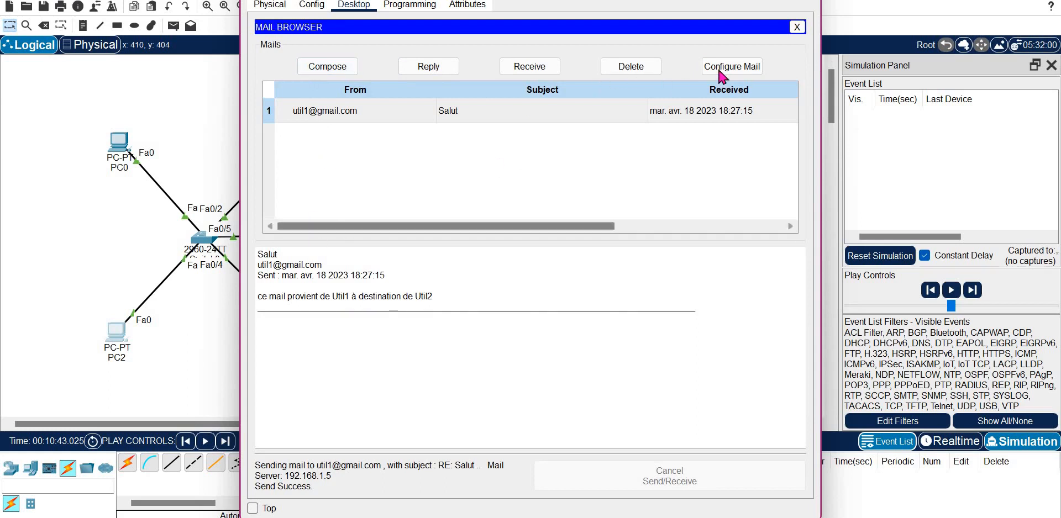
pyautogui.click(731, 66)
pyautogui.click(297, 255)
# Reopen the drafted mail to util1, begin the message with "Bonsoir" and send it
pyautogui.click(344, 69)
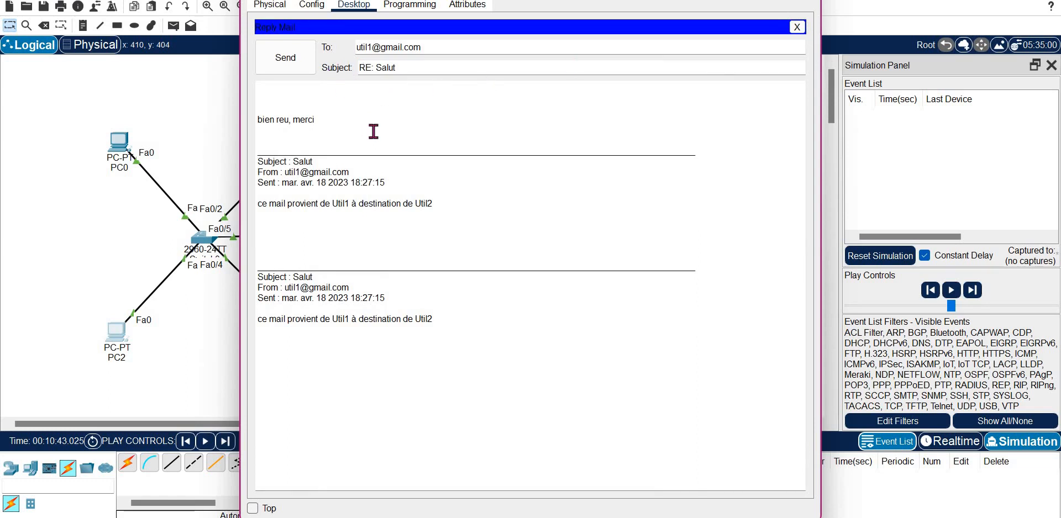
pyautogui.write('Bonsoir')
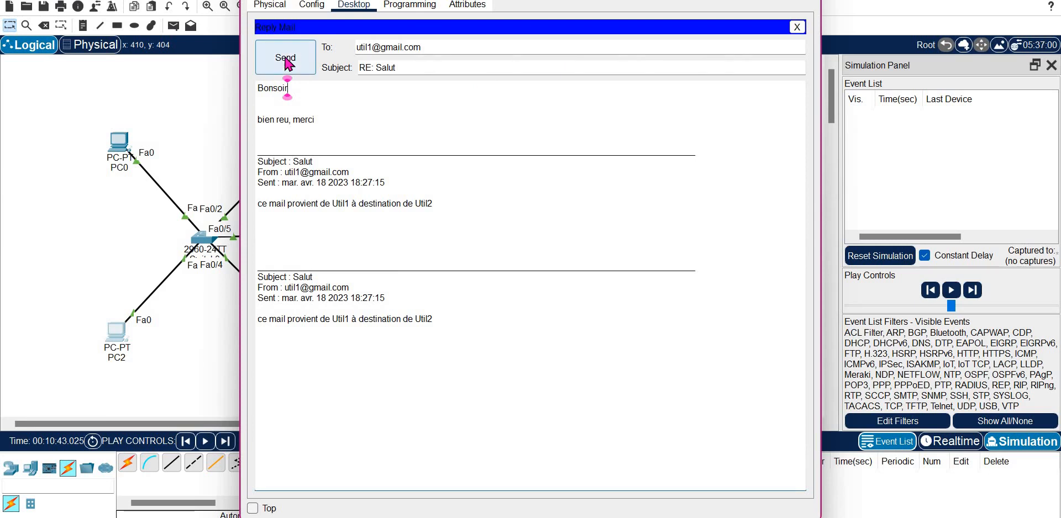
pyautogui.click(286, 59)
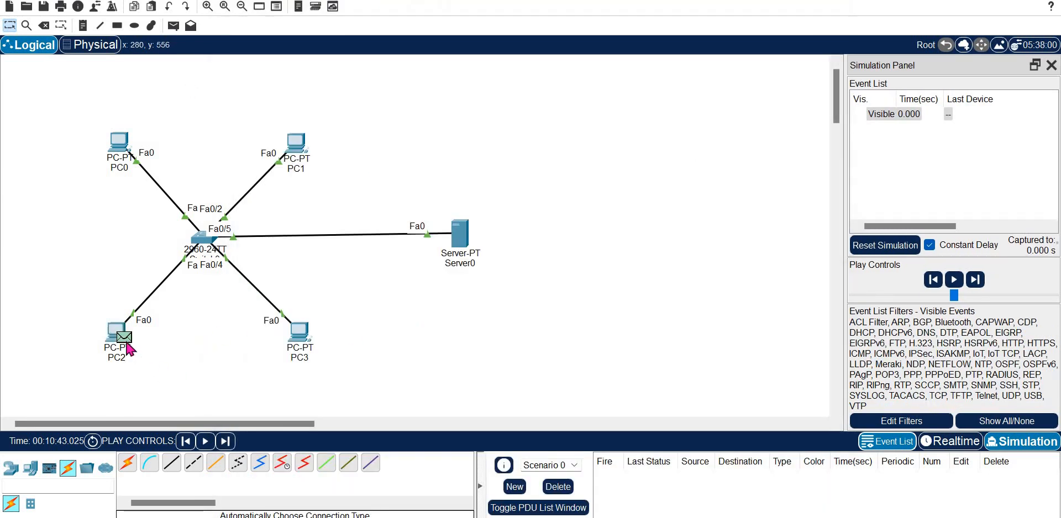
# Inspect the TCP packet at PC2, examining its OSI layers and the Ethernet, IP and TCP headers of the outbound PDU
pyautogui.moveTo(128, 344)
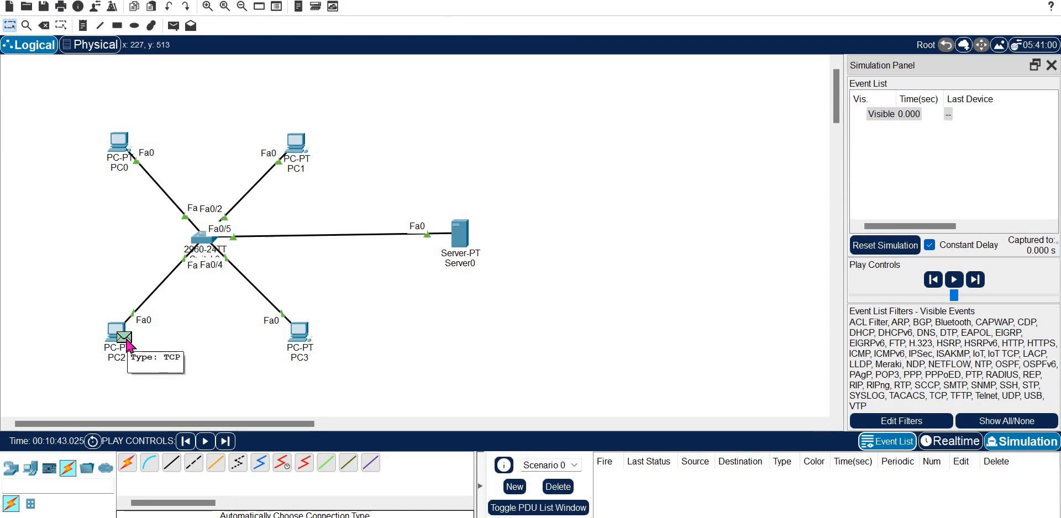
pyautogui.click(127, 344)
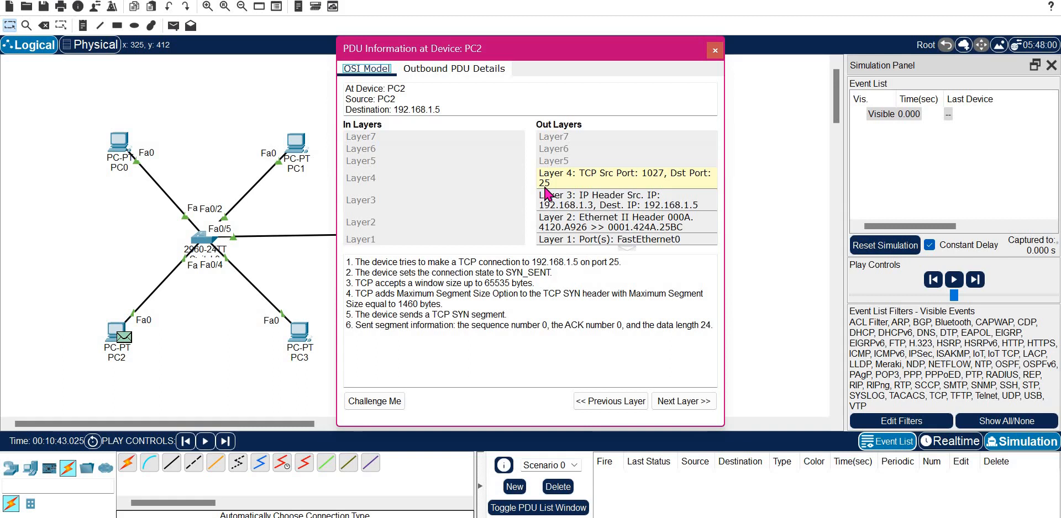
pyautogui.click(479, 68)
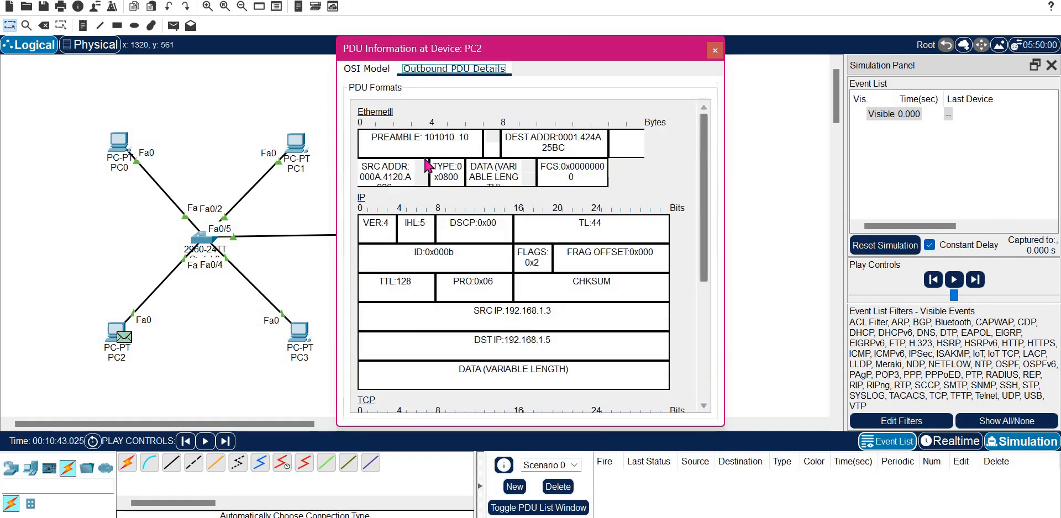
pyautogui.scroll(-6, 705, 238)
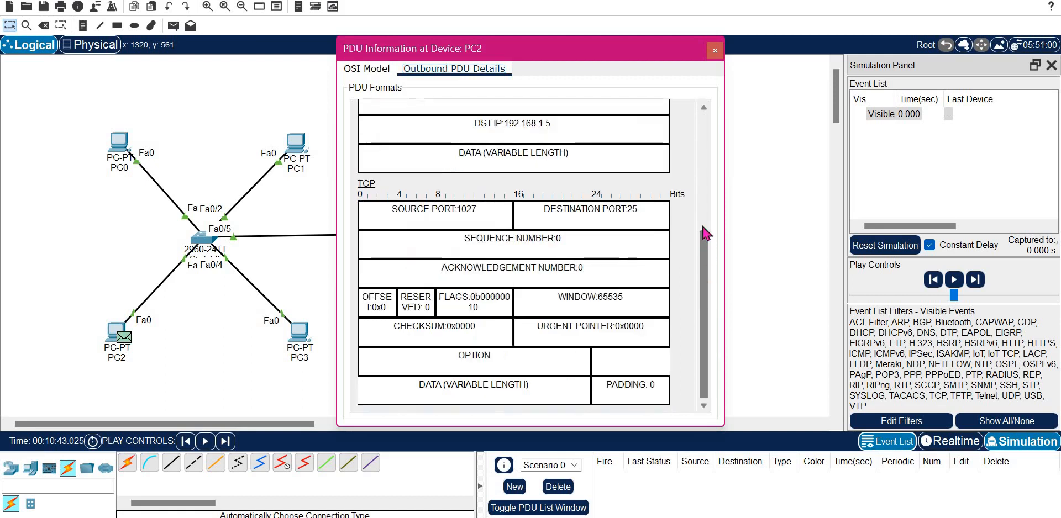
pyautogui.scroll(6, 567, 326)
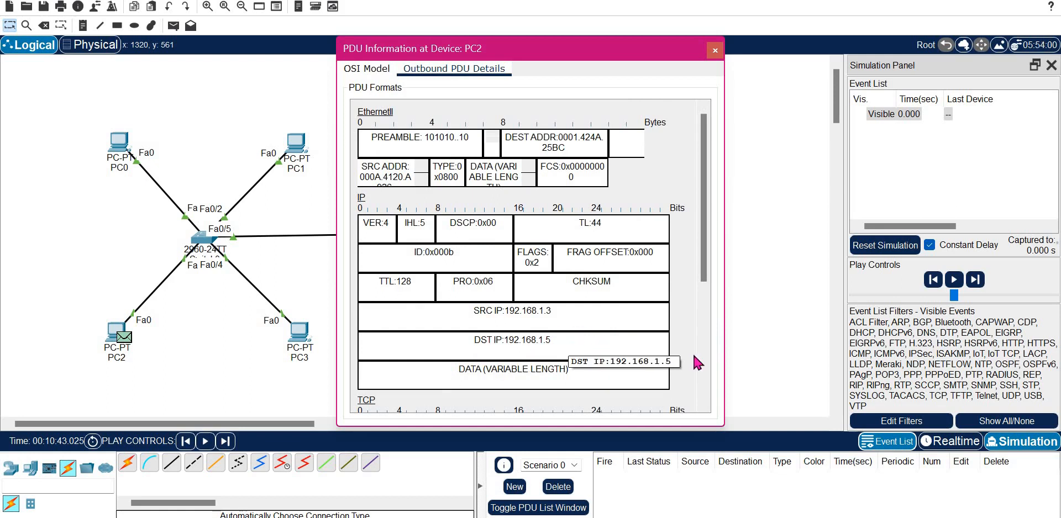
pyautogui.scroll(-5, 707, 364)
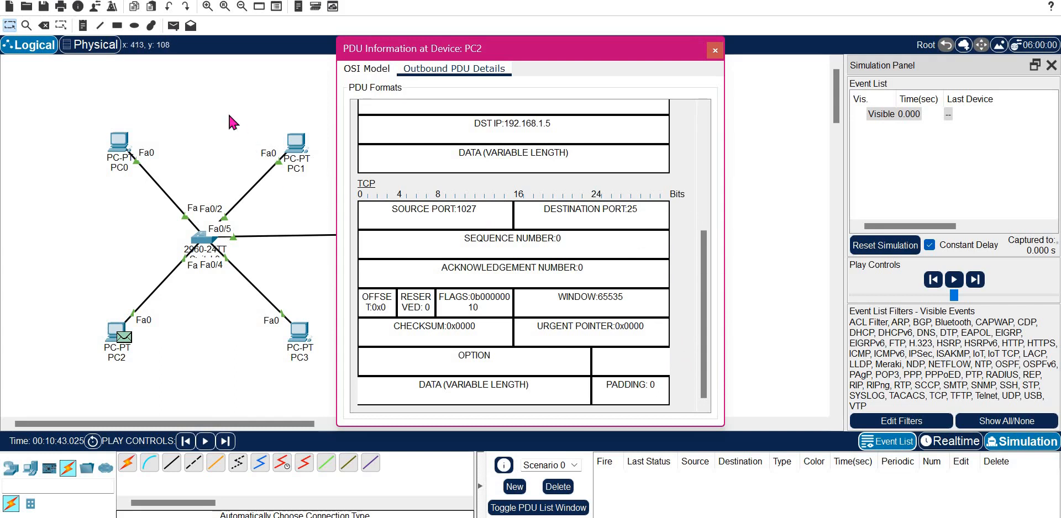
# Close the packet details and advance the simulation event by event to 0.006 s to follow the mail traffic between PC2 and Server0
pyautogui.click(974, 280)
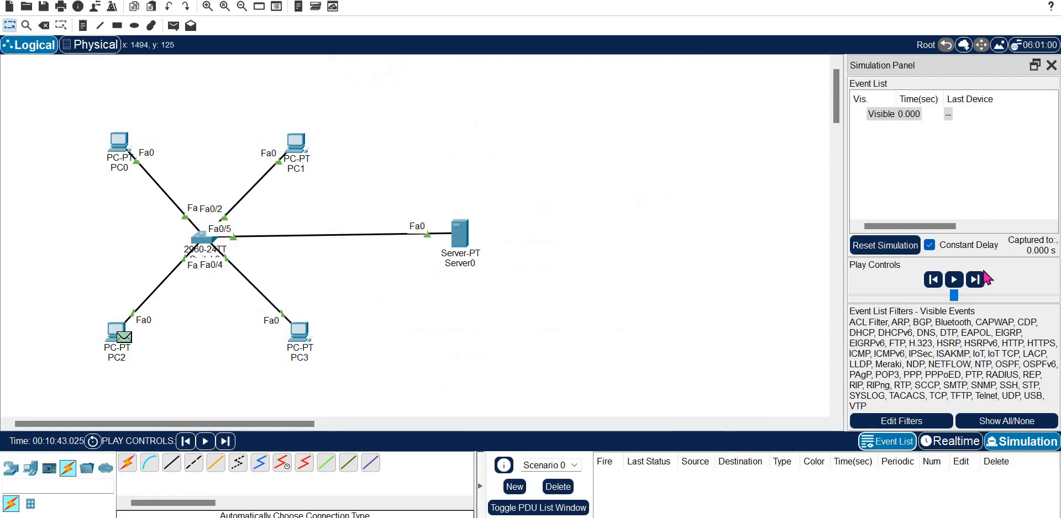
pyautogui.click(974, 280)
pyautogui.click(975, 280)
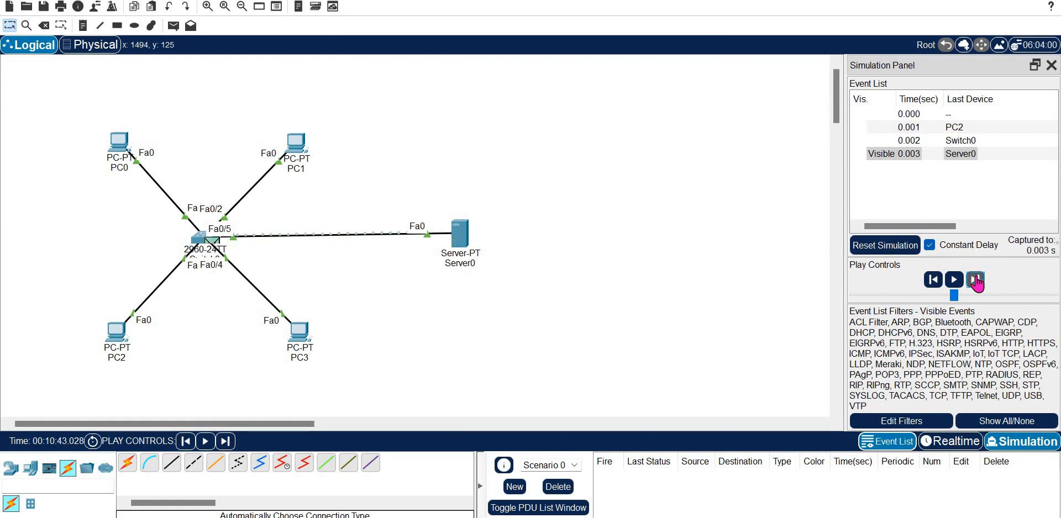
pyautogui.click(974, 281)
pyautogui.click(974, 281)
pyautogui.click(974, 280)
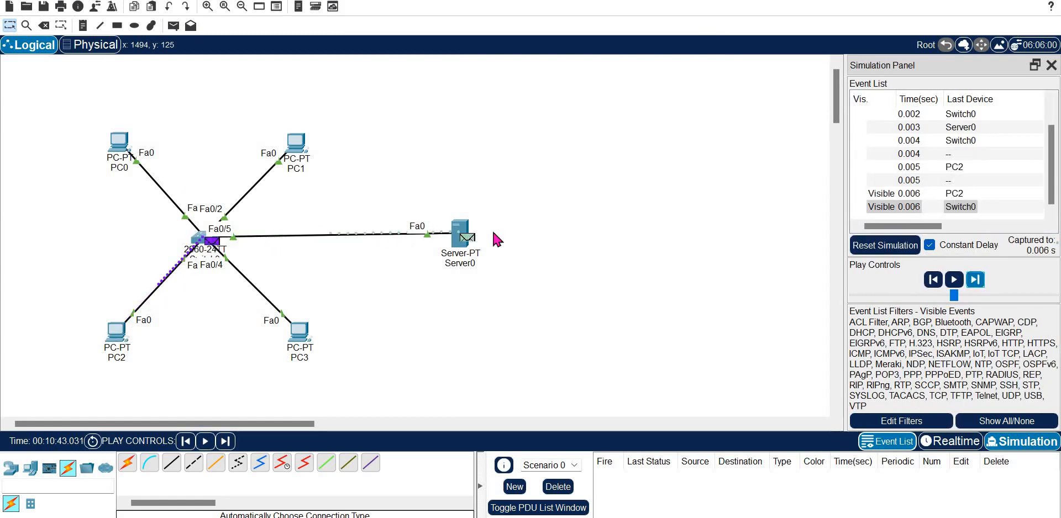
# Inspect the SMTP packet at Switch0, examining the Ethernet, IP, TCP and SMTP sections of the inbound PDU
pyautogui.click(215, 242)
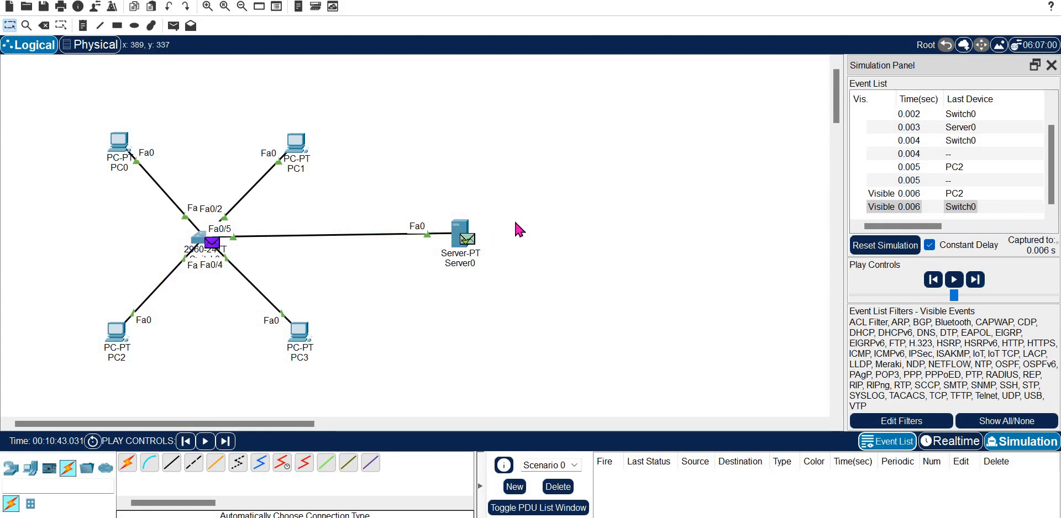
pyautogui.click(497, 79)
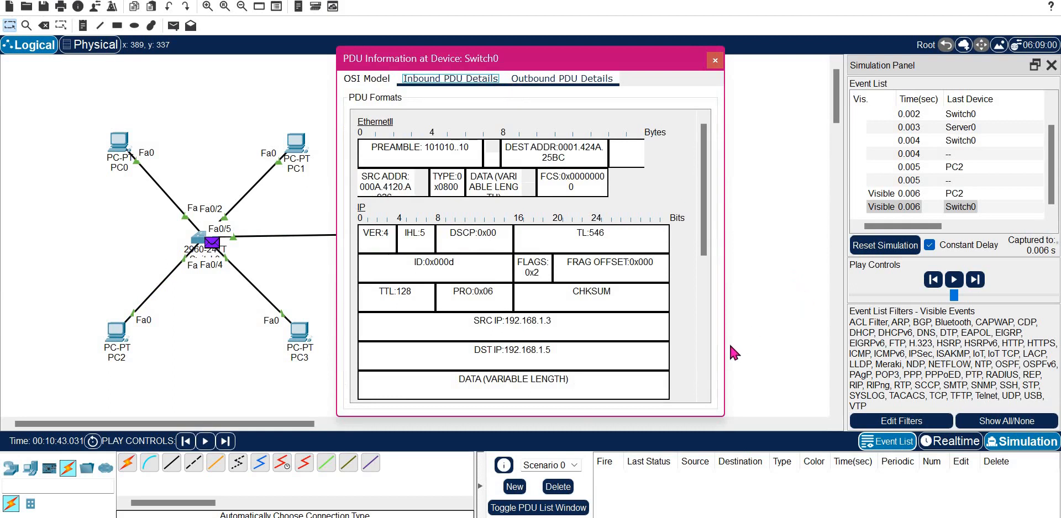
pyautogui.click(705, 358)
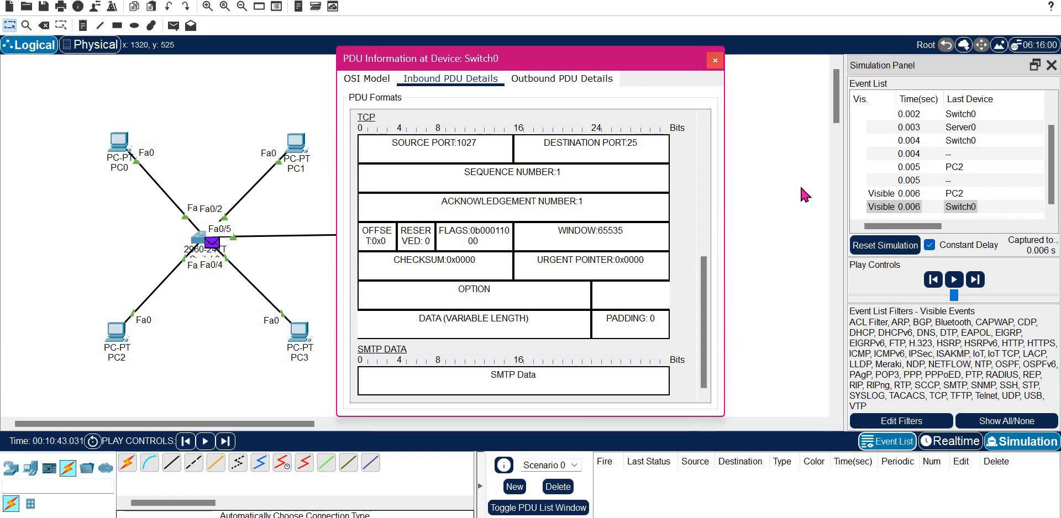
pyautogui.click(714, 62)
# Return to realtime mode and check the mail browsers of PC0 and PC2
pyautogui.click(953, 442)
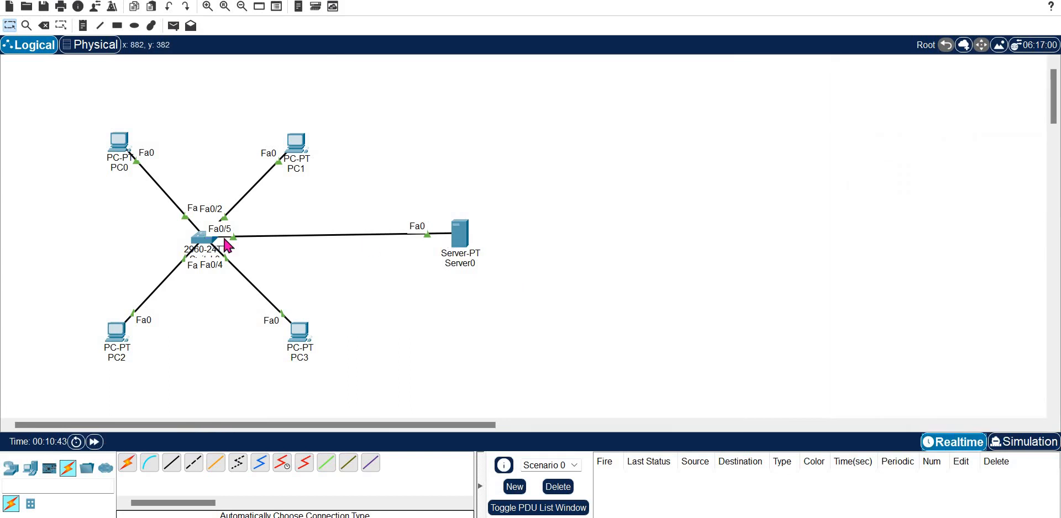
pyautogui.click(116, 145)
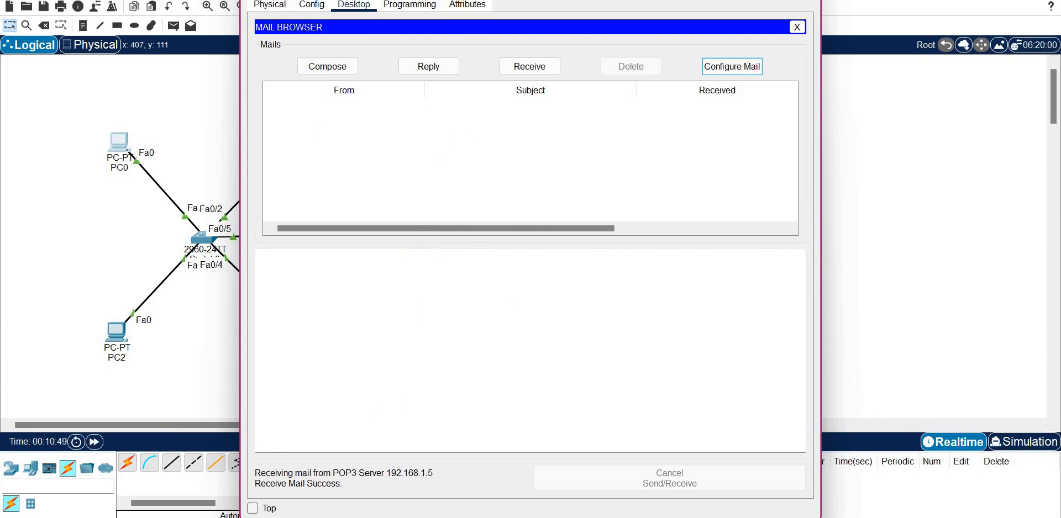
pyautogui.click(808, 0)
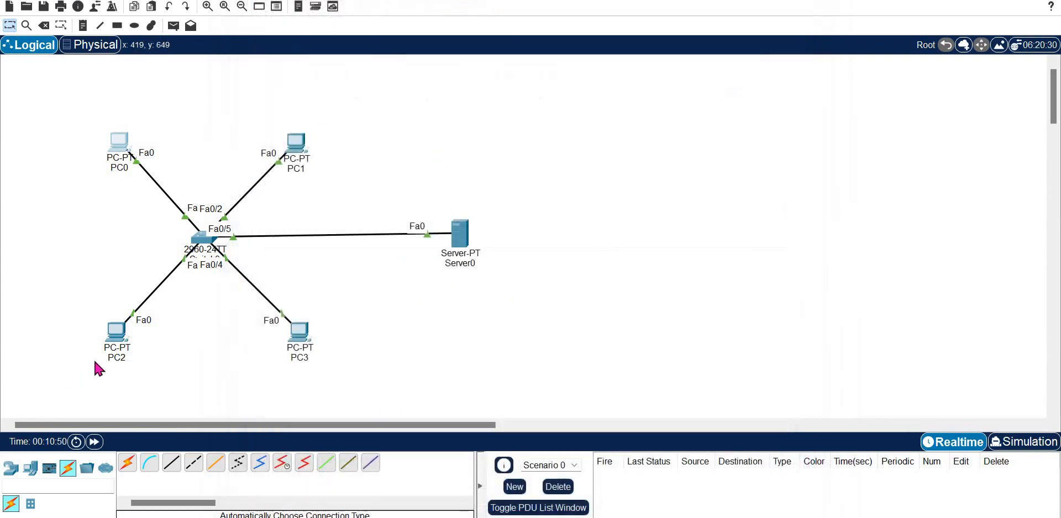
pyautogui.click(127, 331)
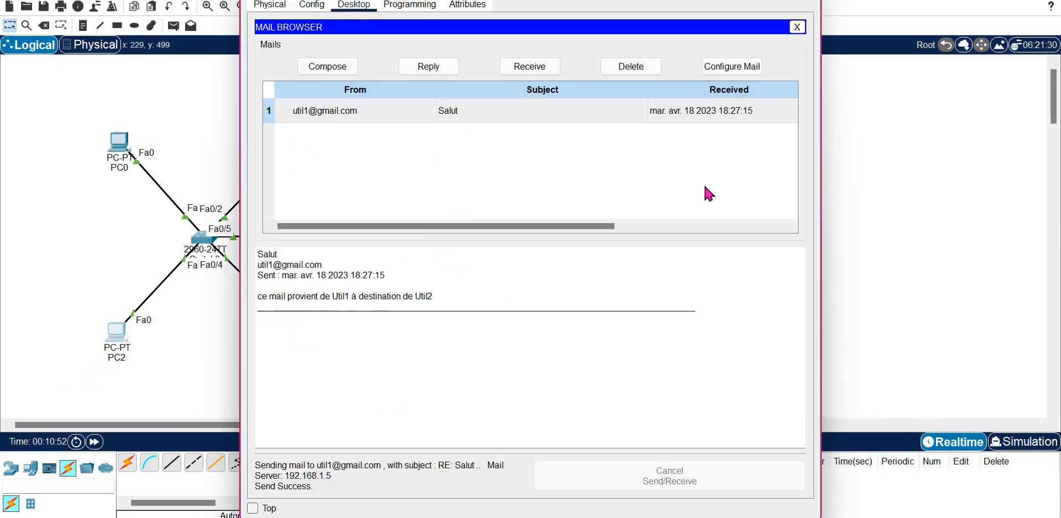
pyautogui.click(928, 174)
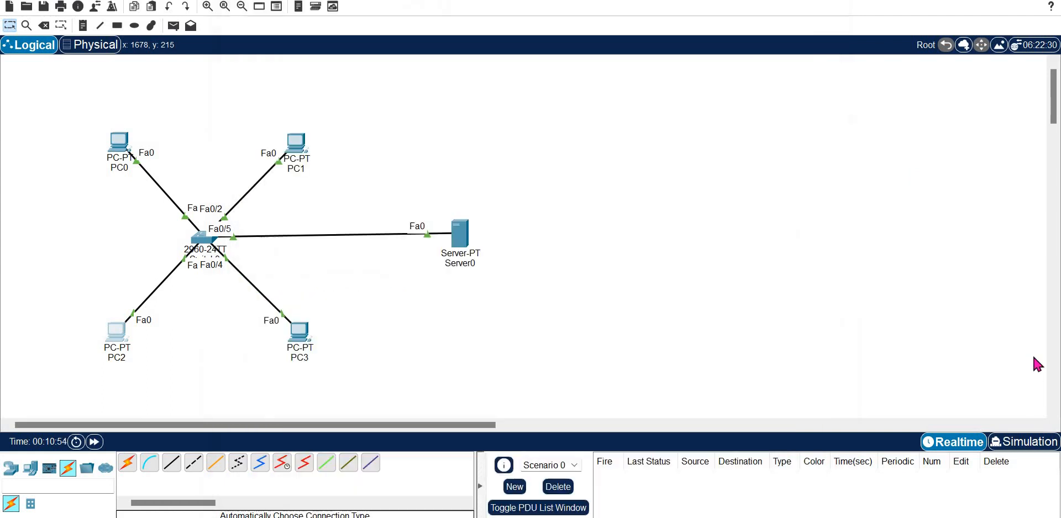
# Switch to simulation mode and start receiving mail on PC2
pyautogui.click(1019, 455)
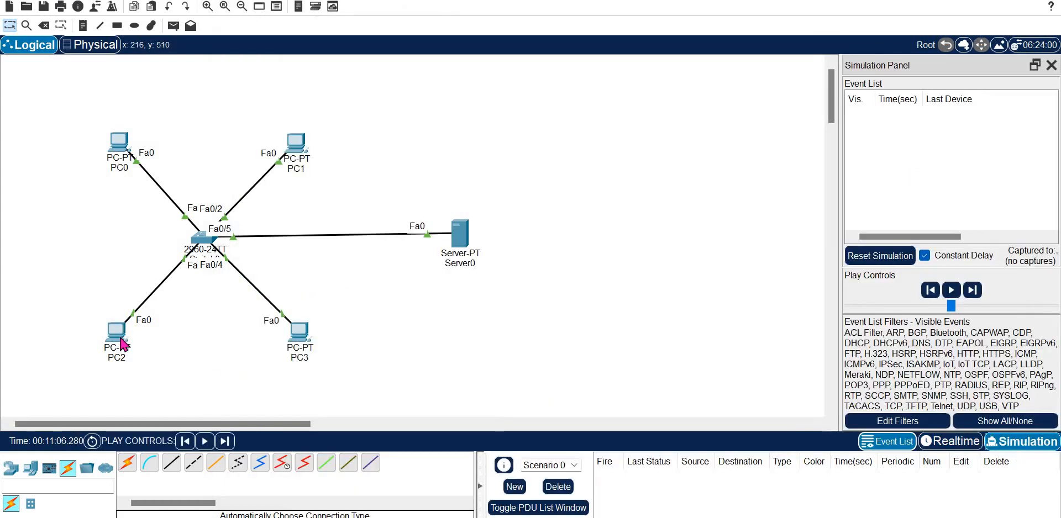
pyautogui.click(117, 336)
pyautogui.click(531, 67)
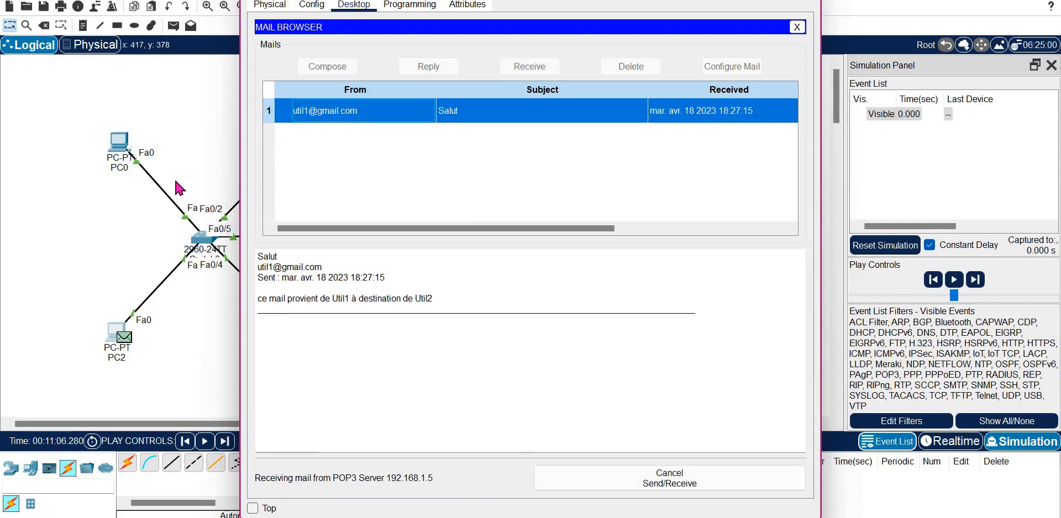
# Inspect the OSI layers of the TCP packet waiting at PC2, then close its details
pyautogui.click(121, 280)
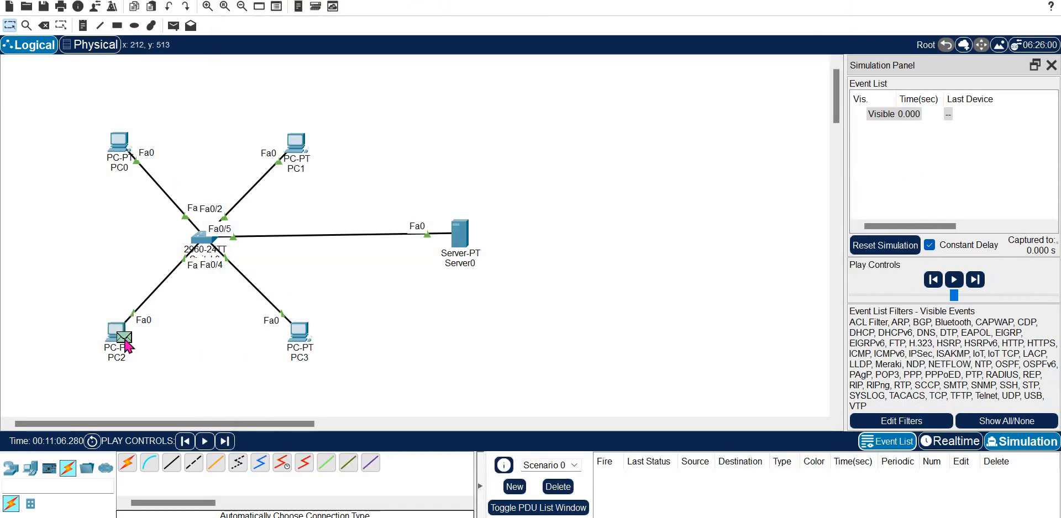
pyautogui.click(124, 337)
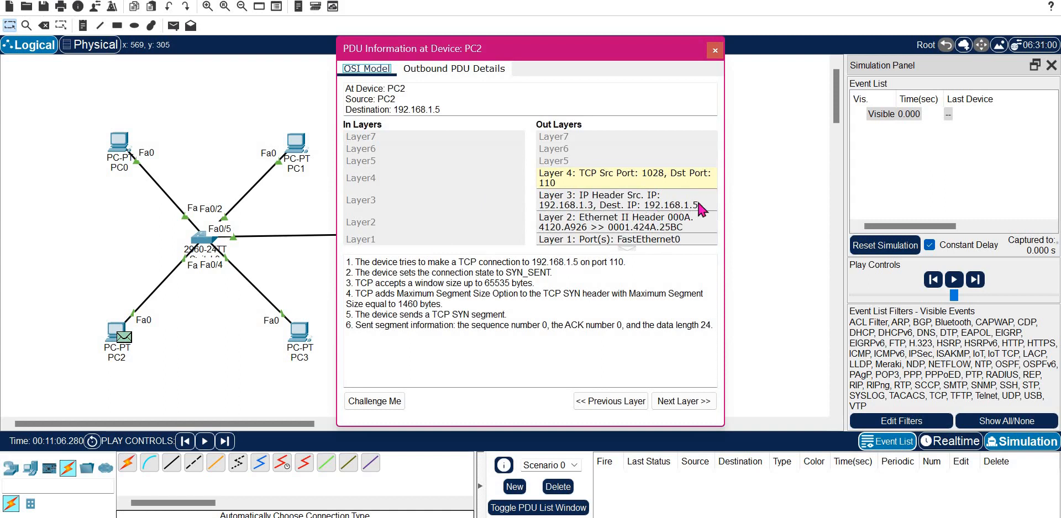
pyautogui.click(786, 239)
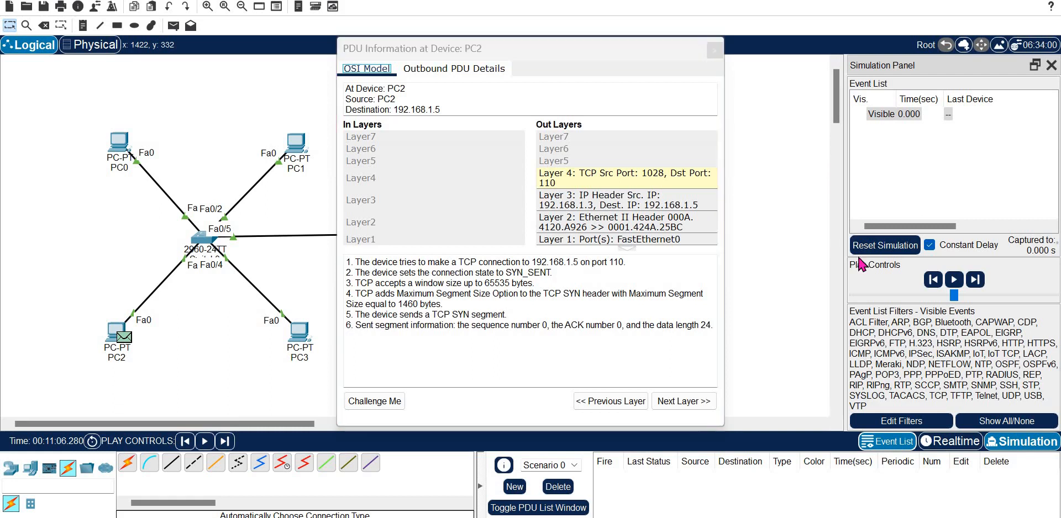
pyautogui.click(715, 50)
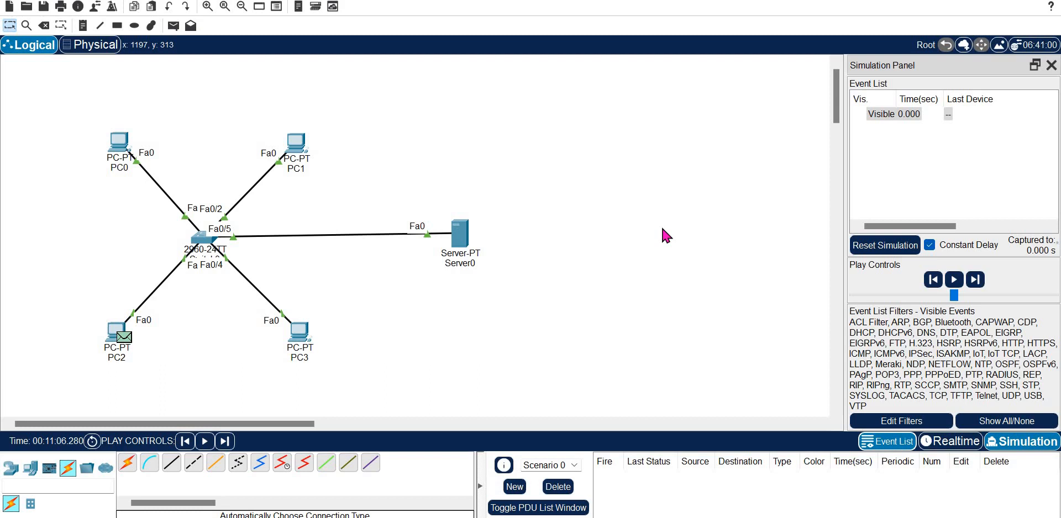
# Advance the simulation event by event to 0.008 s to follow the mail retrieval between PC2 and Server0
pyautogui.click(976, 280)
pyautogui.click(976, 280)
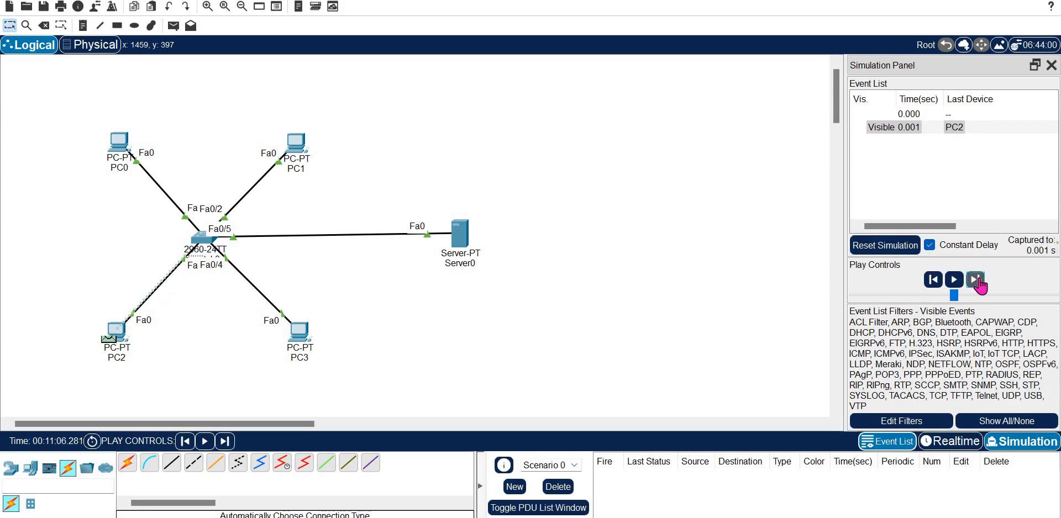
pyautogui.click(977, 280)
pyautogui.click(977, 280)
pyautogui.click(977, 280)
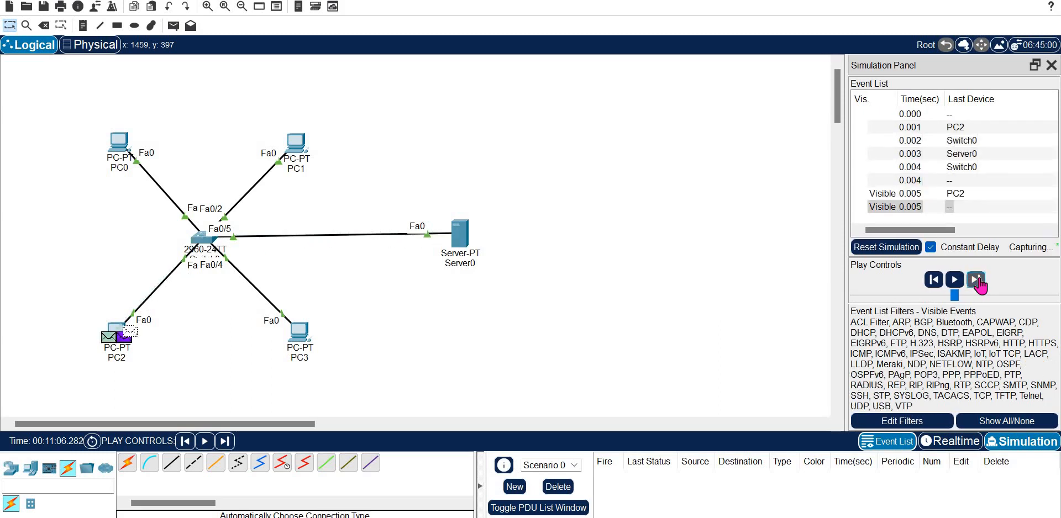
pyautogui.click(977, 280)
pyautogui.click(977, 280)
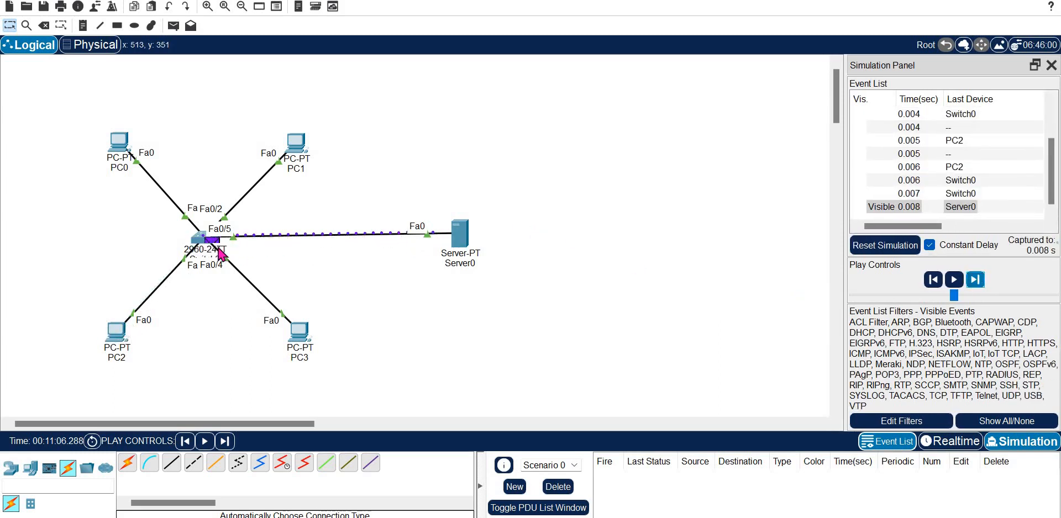
# Inspect the POP3 packet at Switch0, examining the Ethernet, IP, TCP and POP3 sections of the outbound PDU
pyautogui.click(213, 243)
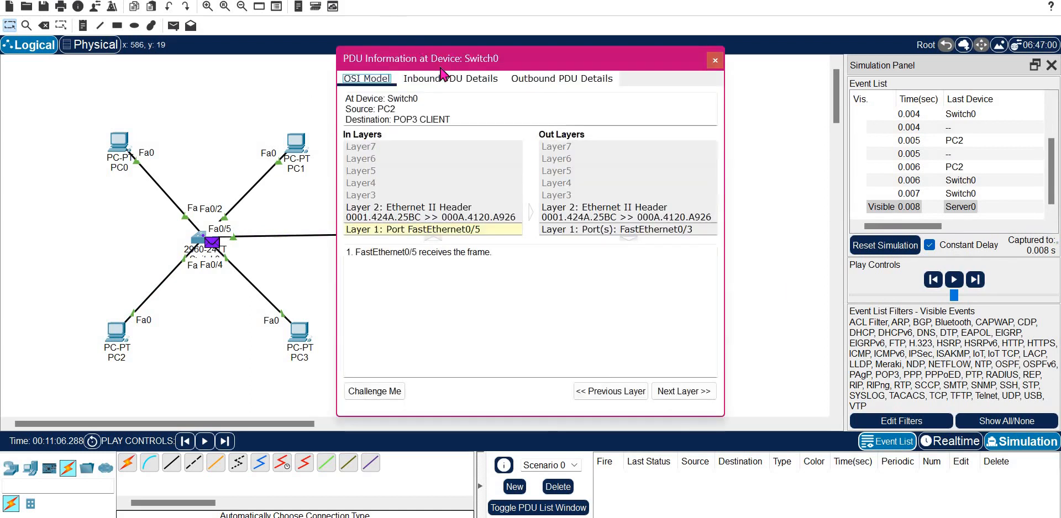
pyautogui.click(561, 78)
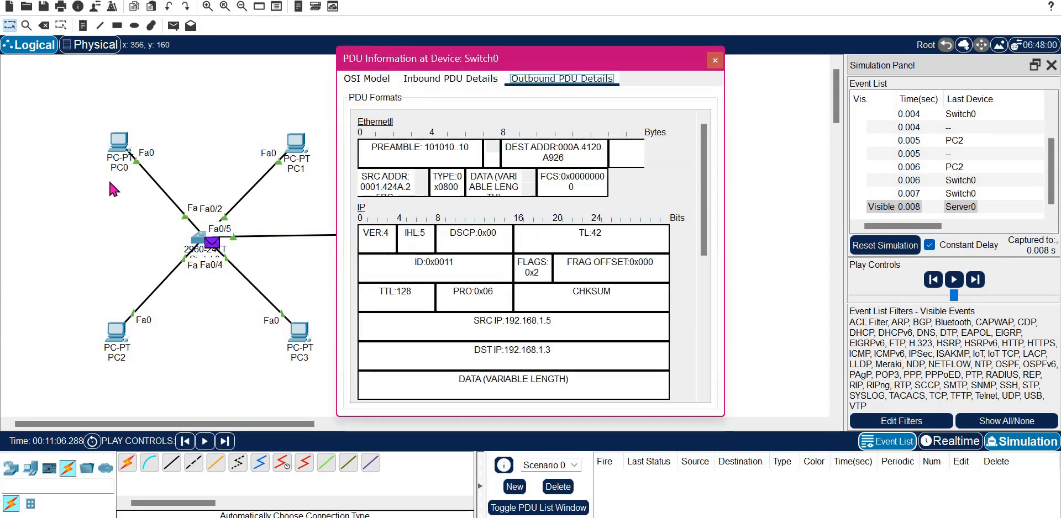
pyautogui.click(704, 323)
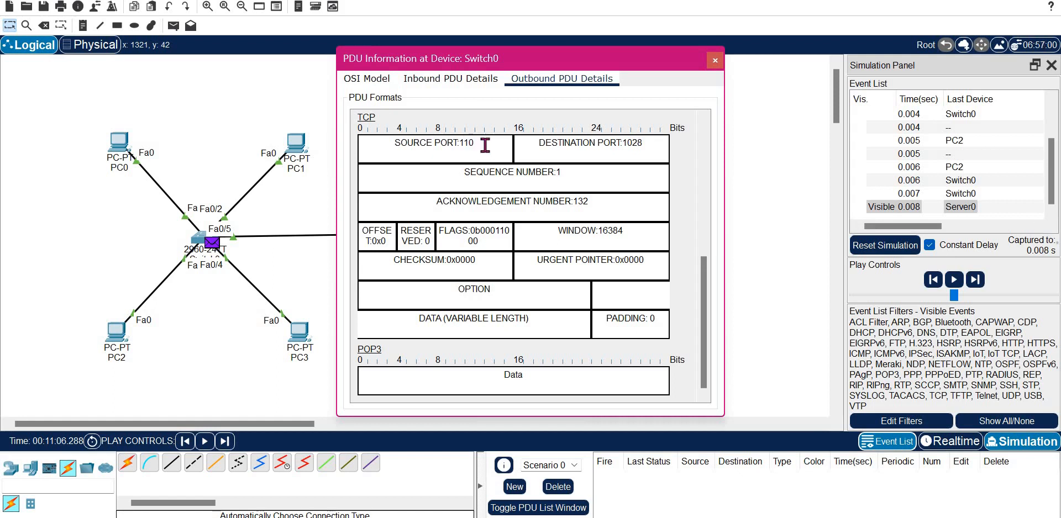
pyautogui.click(703, 157)
pyautogui.click(714, 61)
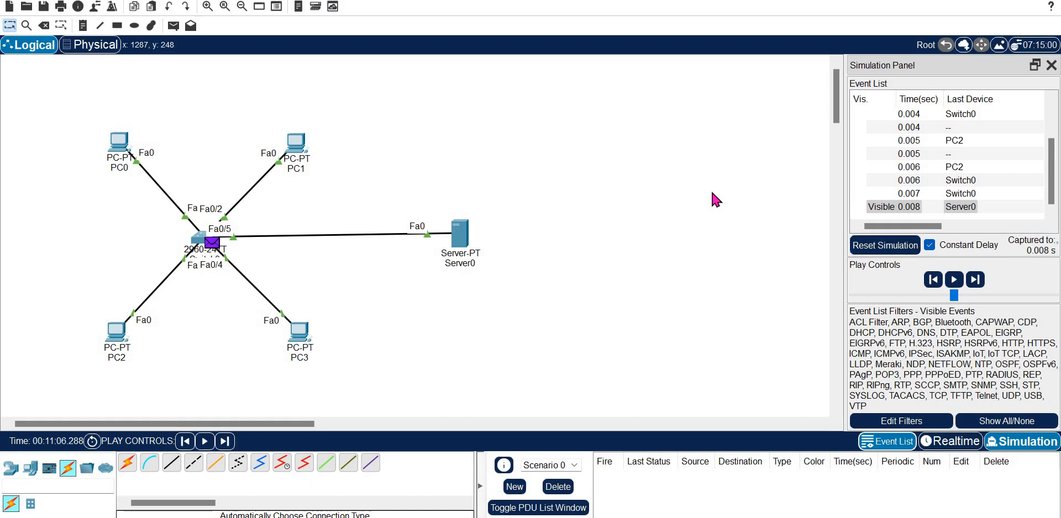
# Return to realtime mode, receive mail on PC2 and check the Salut message in its mailbox
pyautogui.click(949, 441)
pyautogui.click(118, 333)
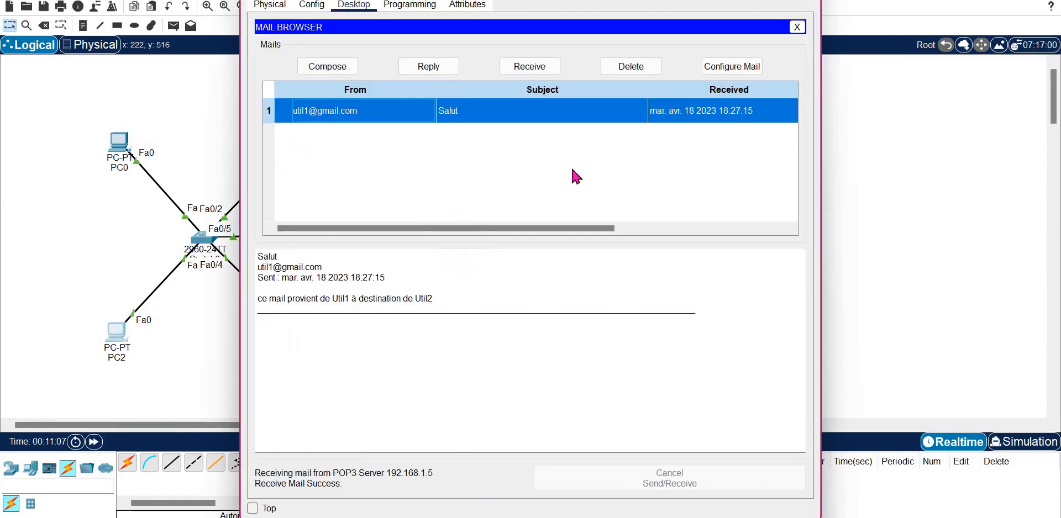
pyautogui.click(525, 69)
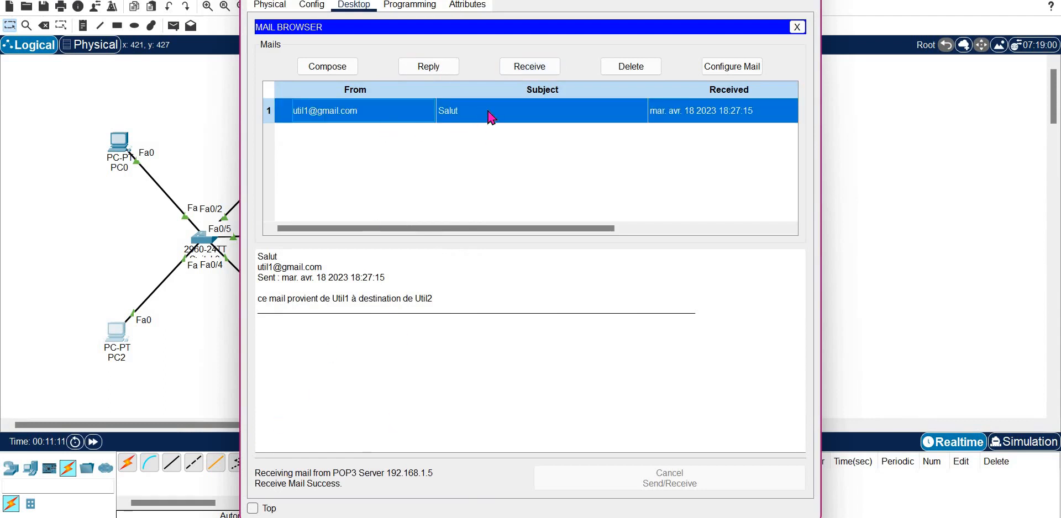
pyautogui.doubleClick(490, 115)
pyautogui.click(796, 27)
pyautogui.click(539, 70)
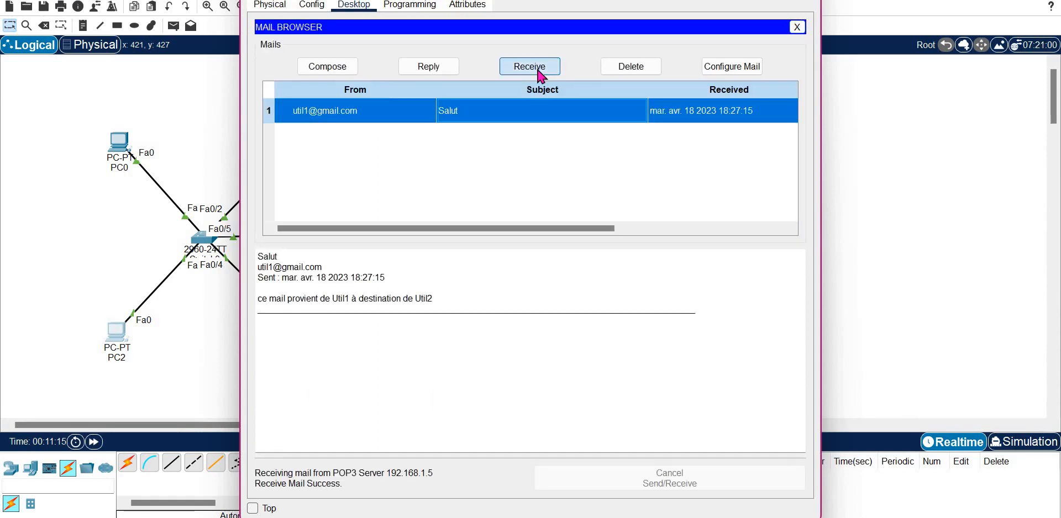
# Receive mail in PC0's email client and read the "RE: Salut" message from util2
pyautogui.click(119, 142)
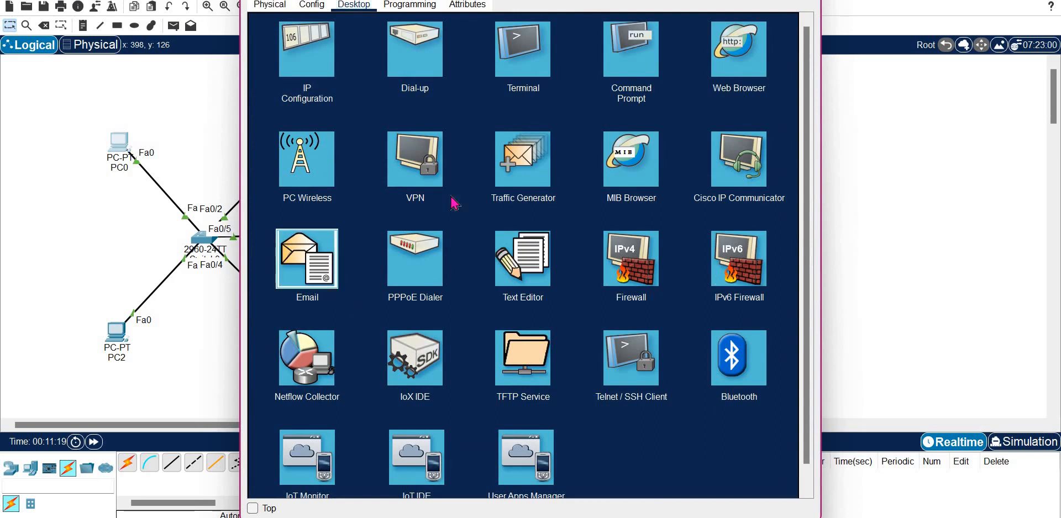
pyautogui.click(328, 284)
pyautogui.click(503, 67)
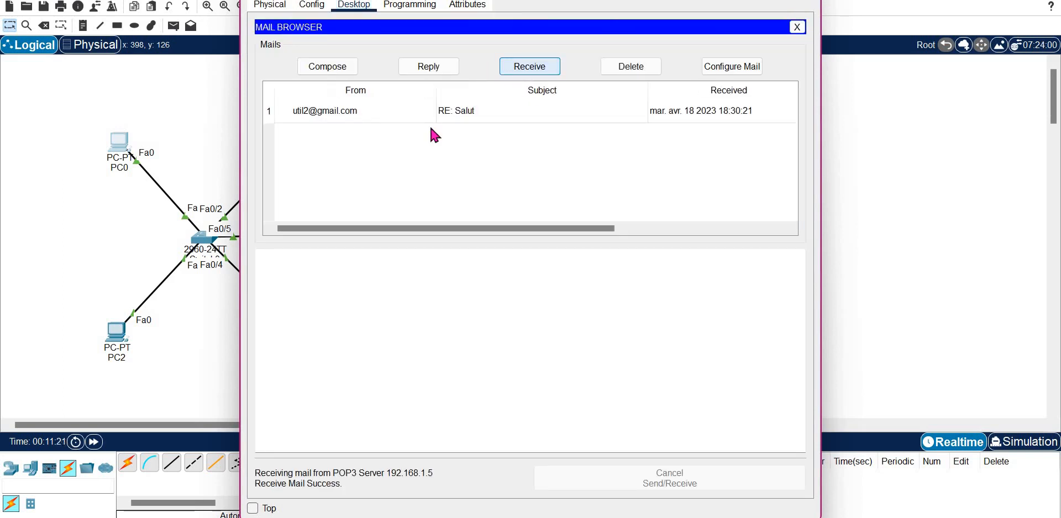
pyautogui.click(440, 116)
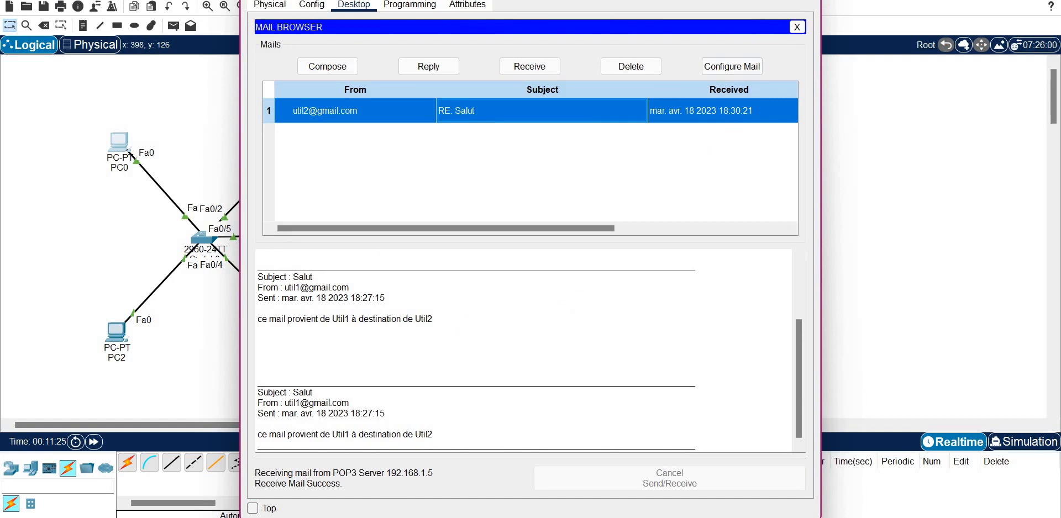
pyautogui.click(807, 1)
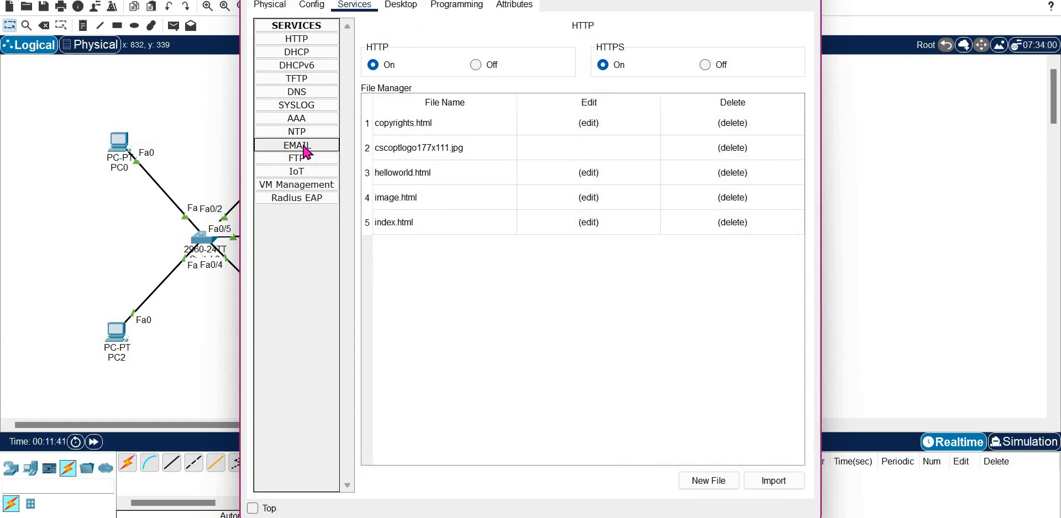
# Review Server0's email service settings, including the SMTP and POP3 services, domain name and user list
pyautogui.click(304, 146)
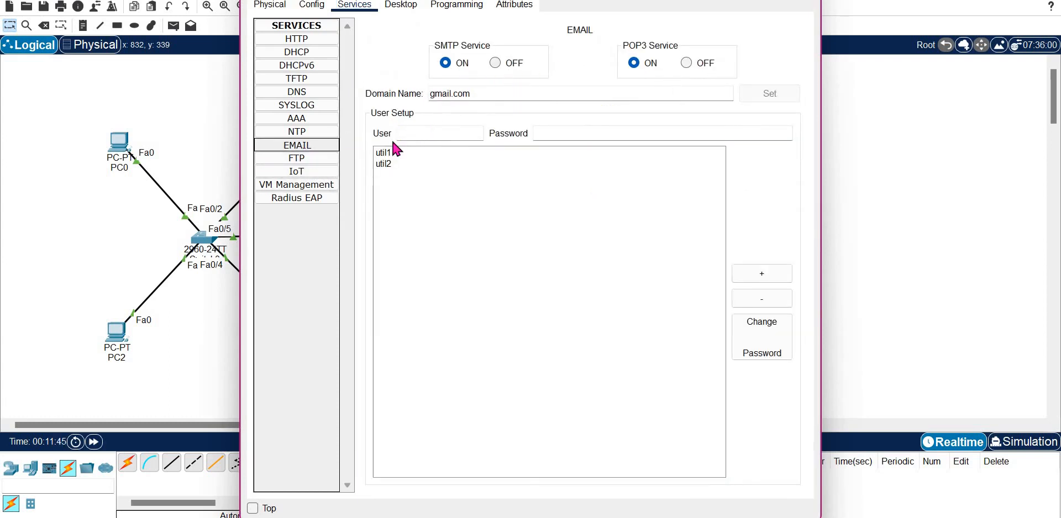
pyautogui.click(403, 163)
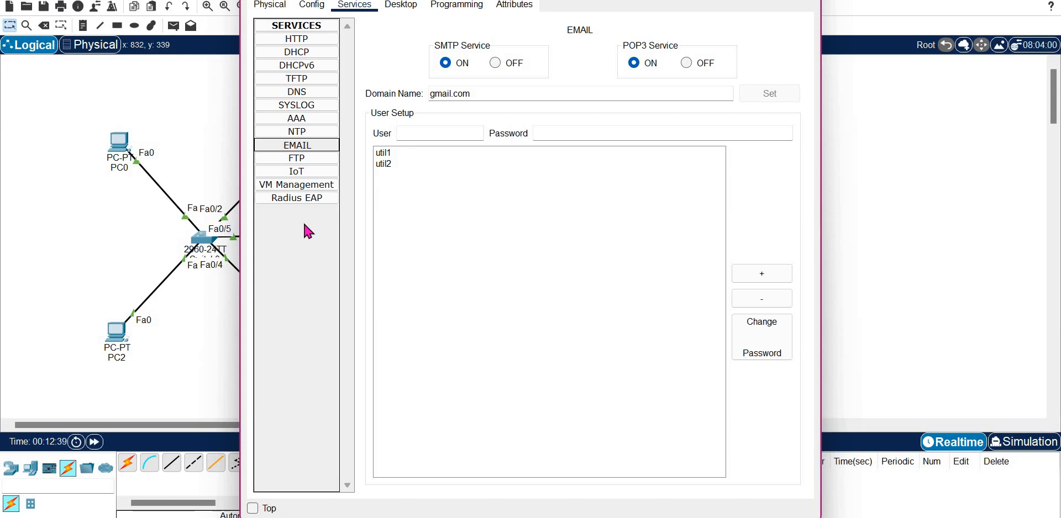
pyautogui.click(808, 0)
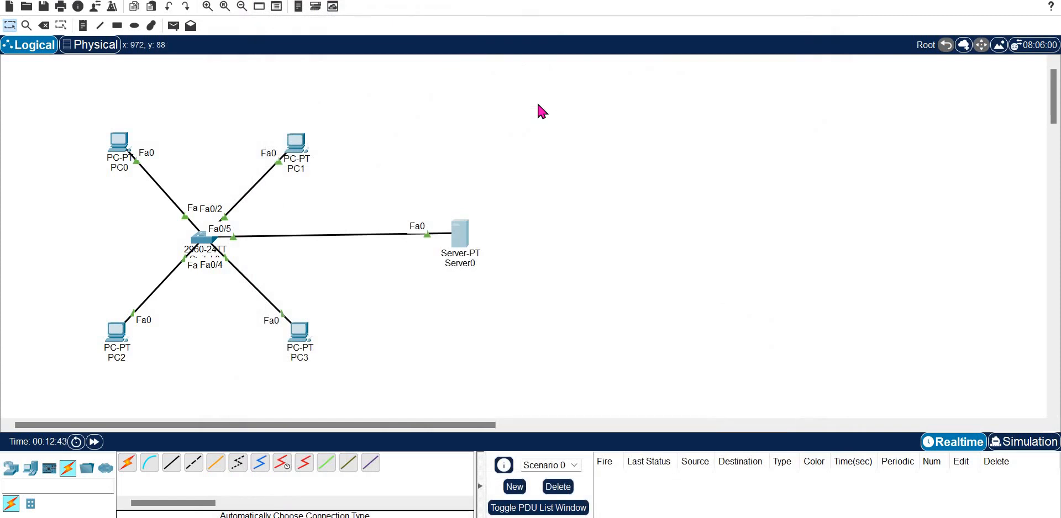